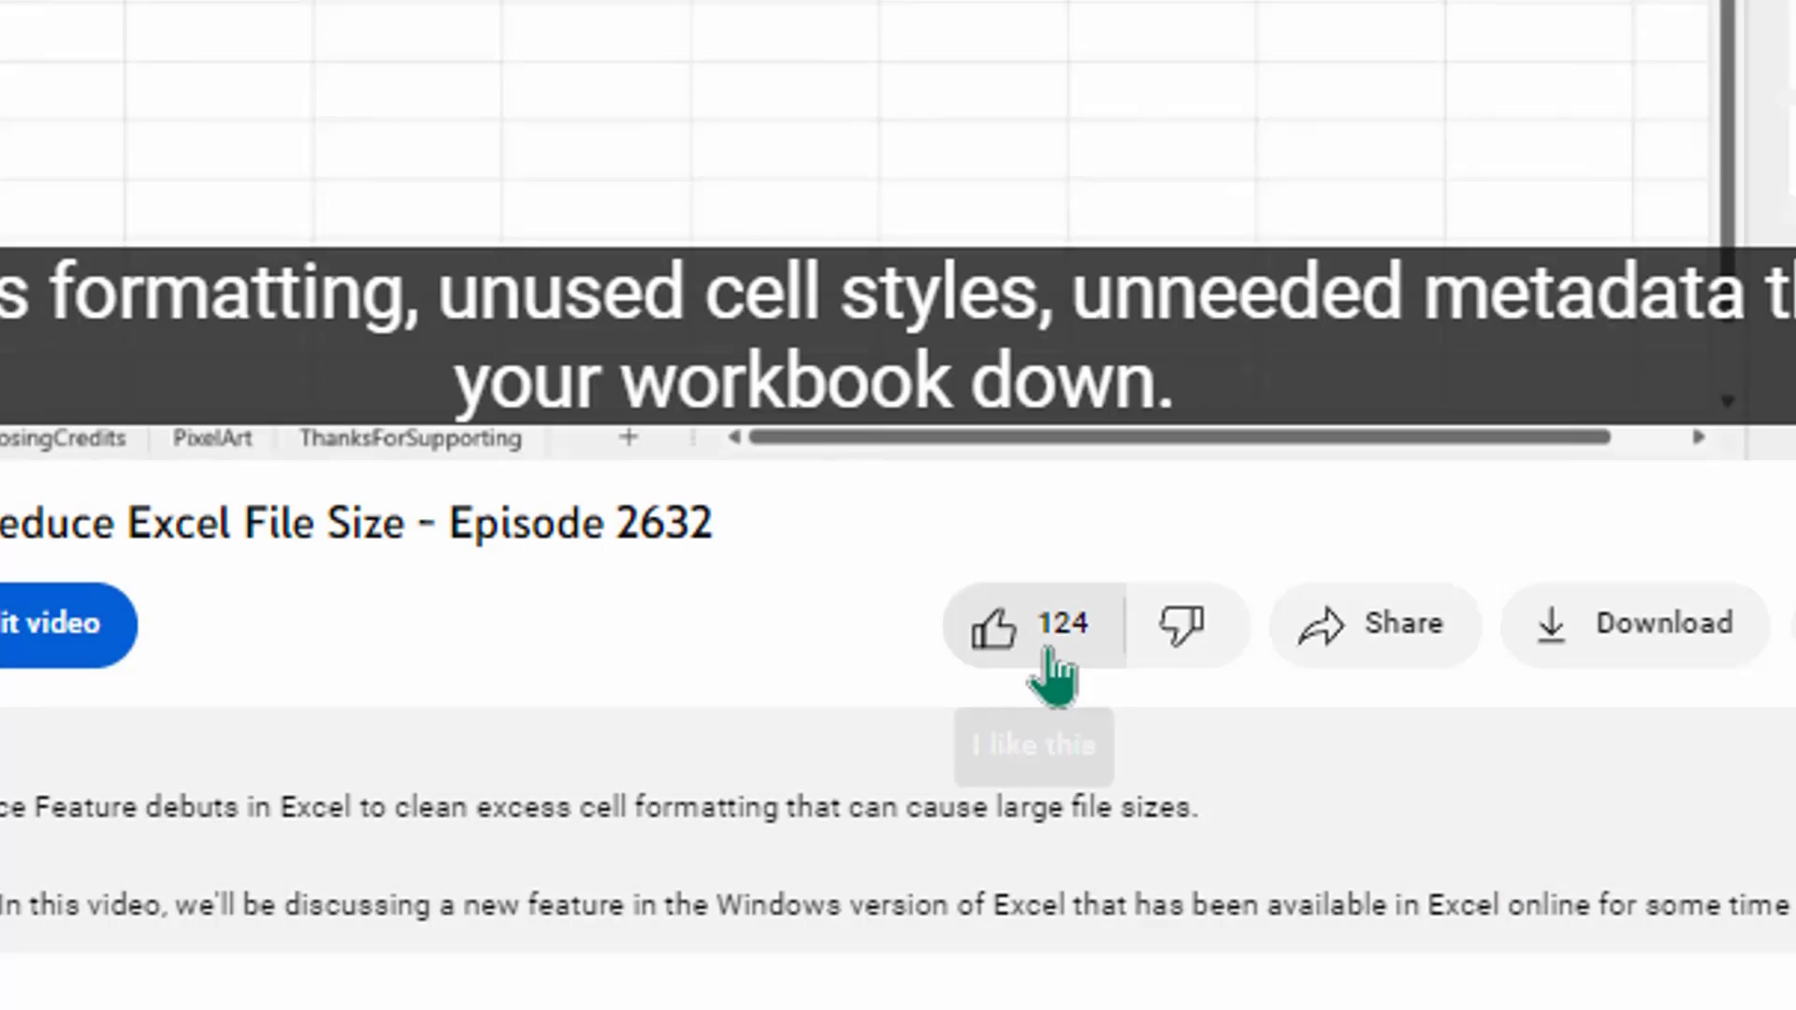
Like the YouTube video, raising its like count from 124 to 125.
{"action": "left_click", "coordinate": [1055, 636]}
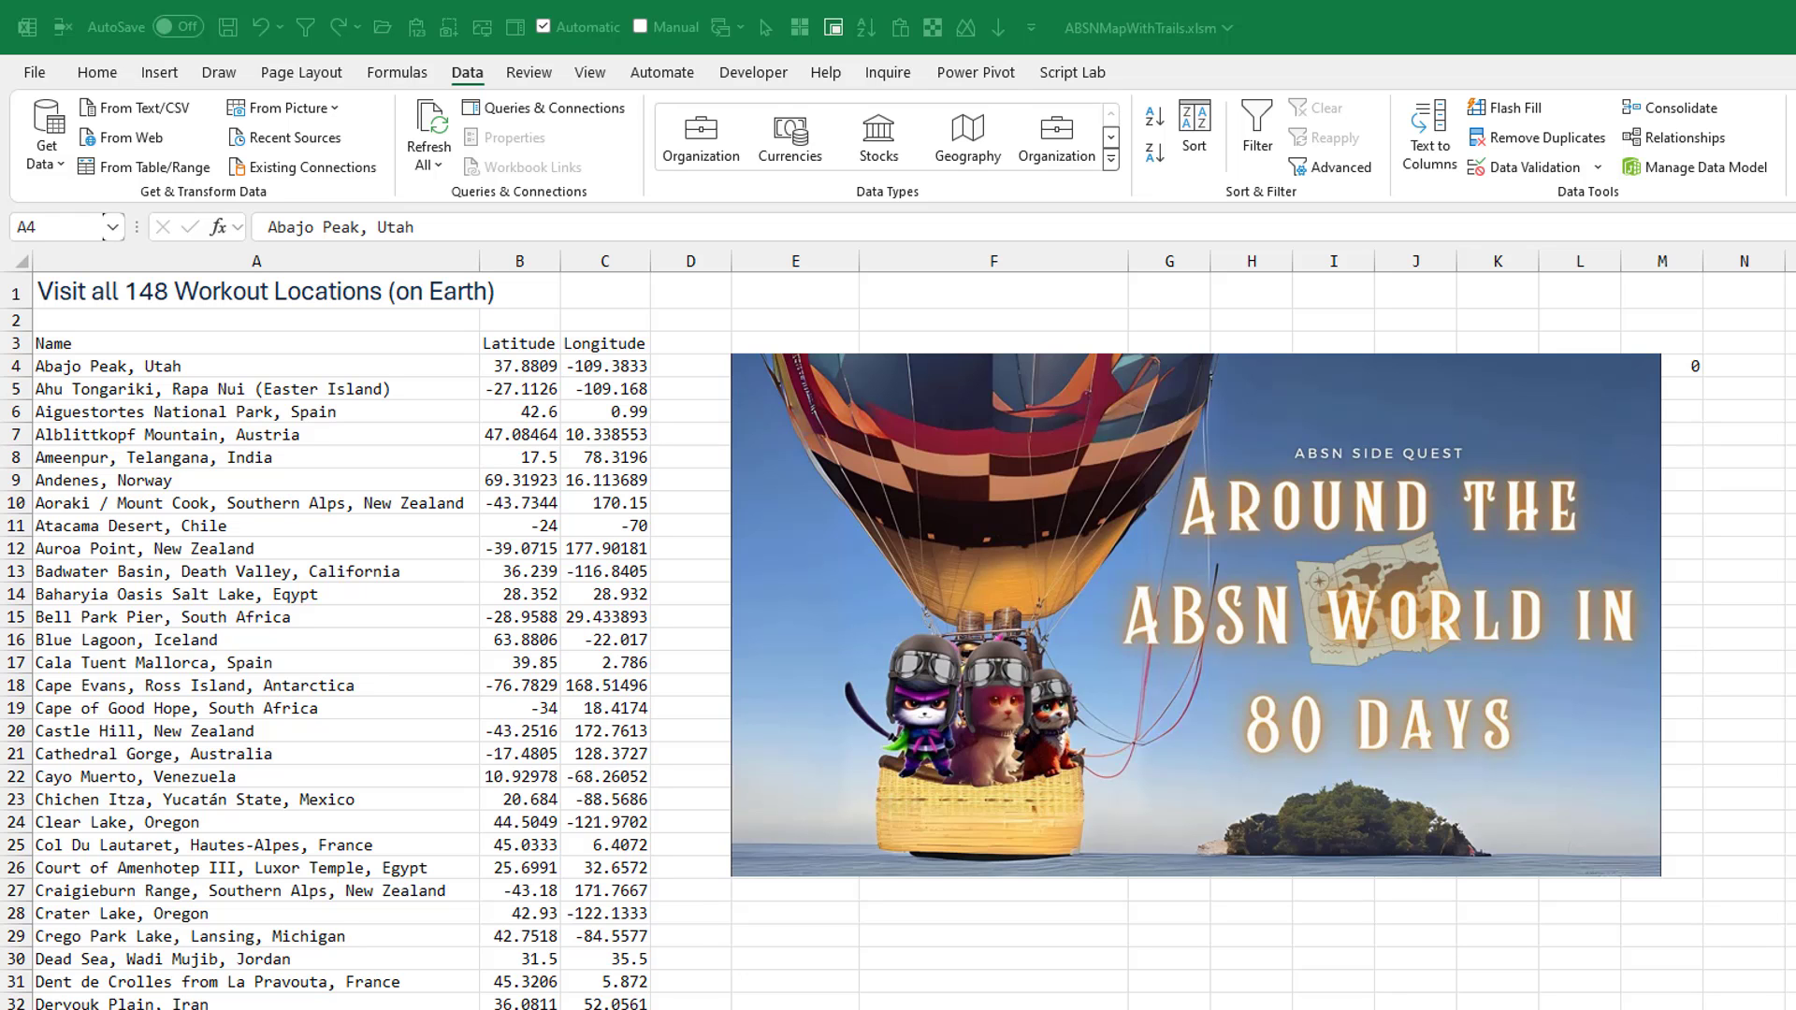
Sort the 148 locations by longitude smallest first, then page through the names to the end.
{"action": "left_click", "coordinate": [629, 365]}
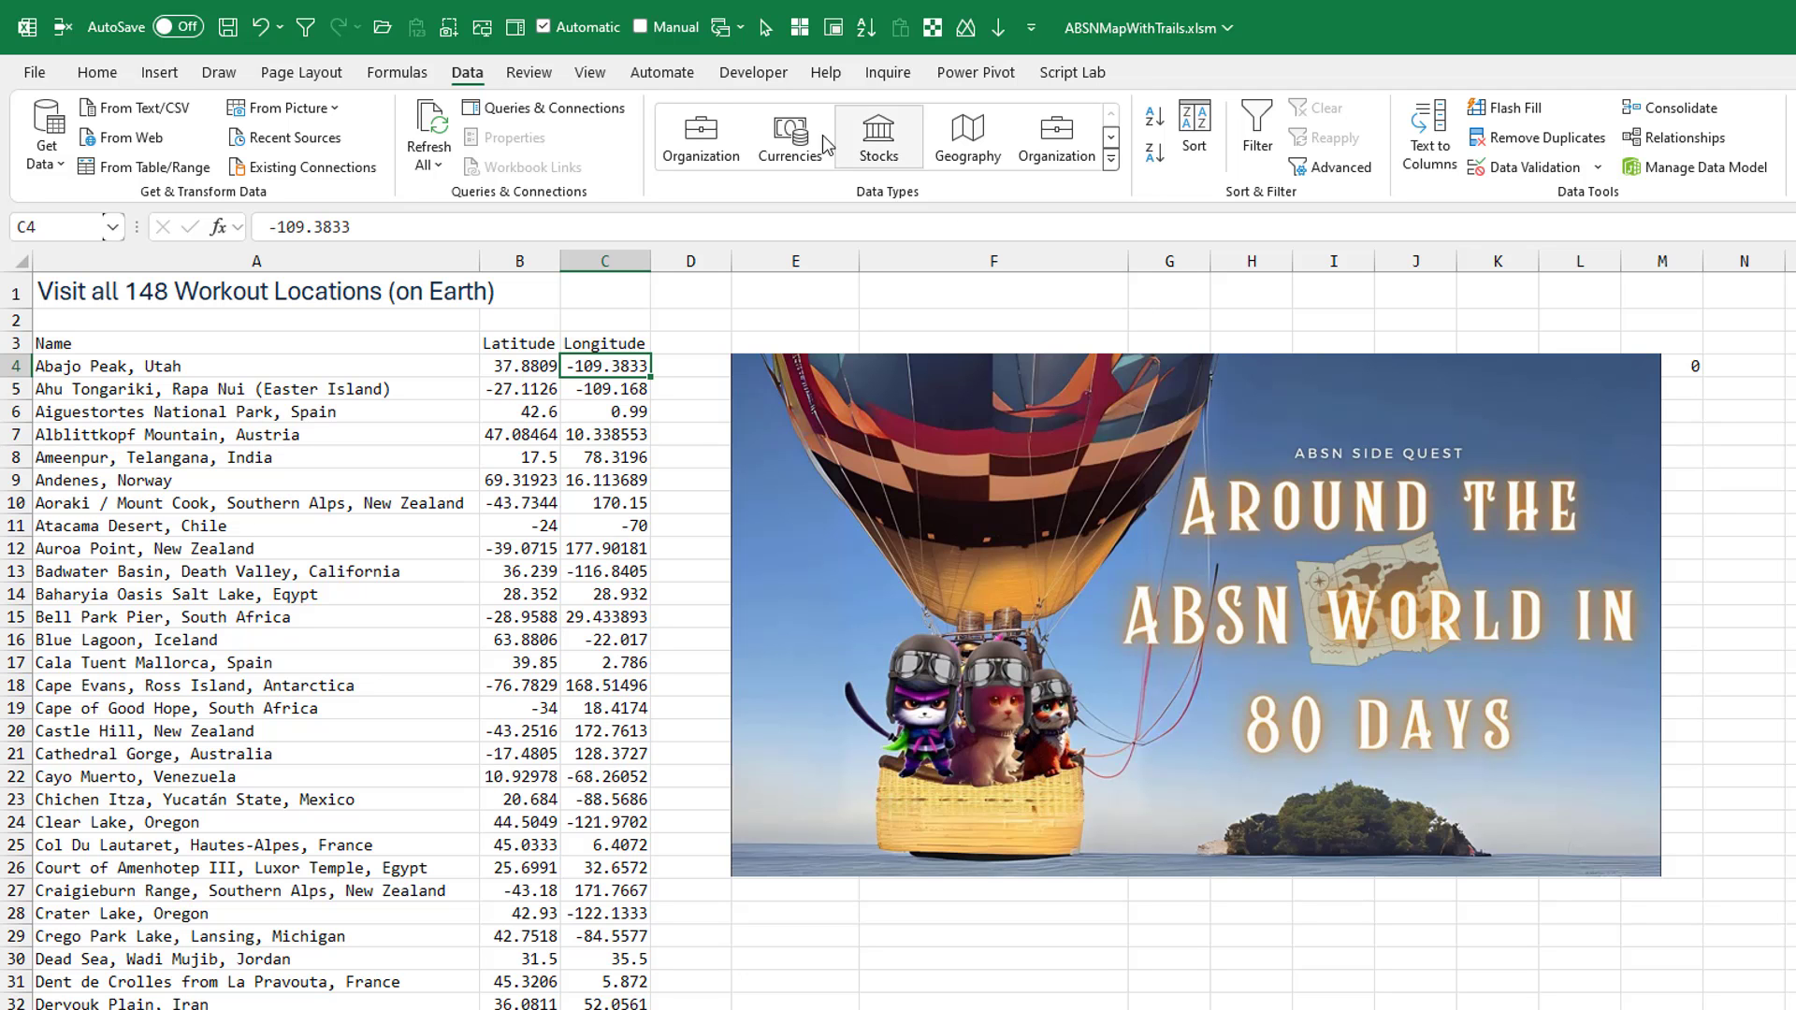
{"action": "left_click", "coordinate": [1156, 122]}
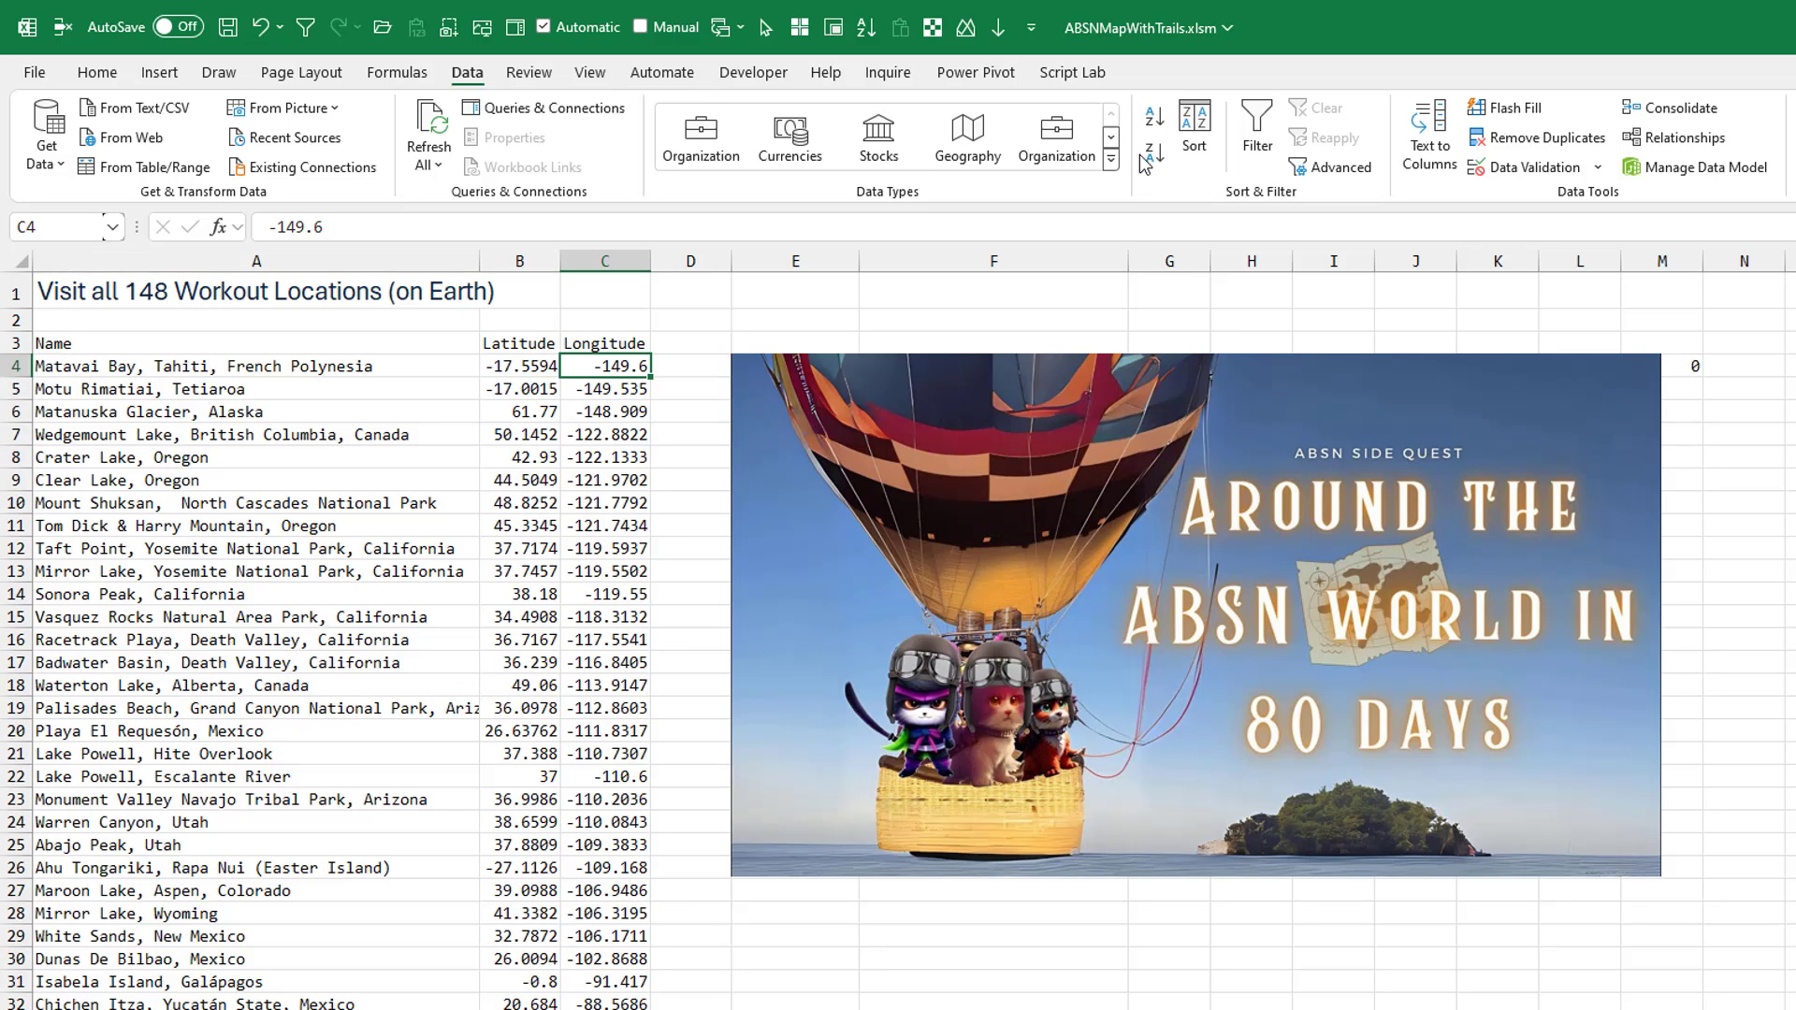
{"action": "left_click", "coordinate": [285, 366]}
{"action": "key", "text": "Down"}
{"action": "key", "text": "Down"}
{"action": "key", "text": "Down"}
{"action": "key", "text": "Down"}
{"action": "key", "text": "Down"}
{"action": "key", "text": "Down"}
{"action": "key", "text": "Down"}
{"action": "key", "text": "Down"}
{"action": "key", "text": "Down"}
{"action": "key", "text": "Down"}
{"action": "key", "text": "Down"}
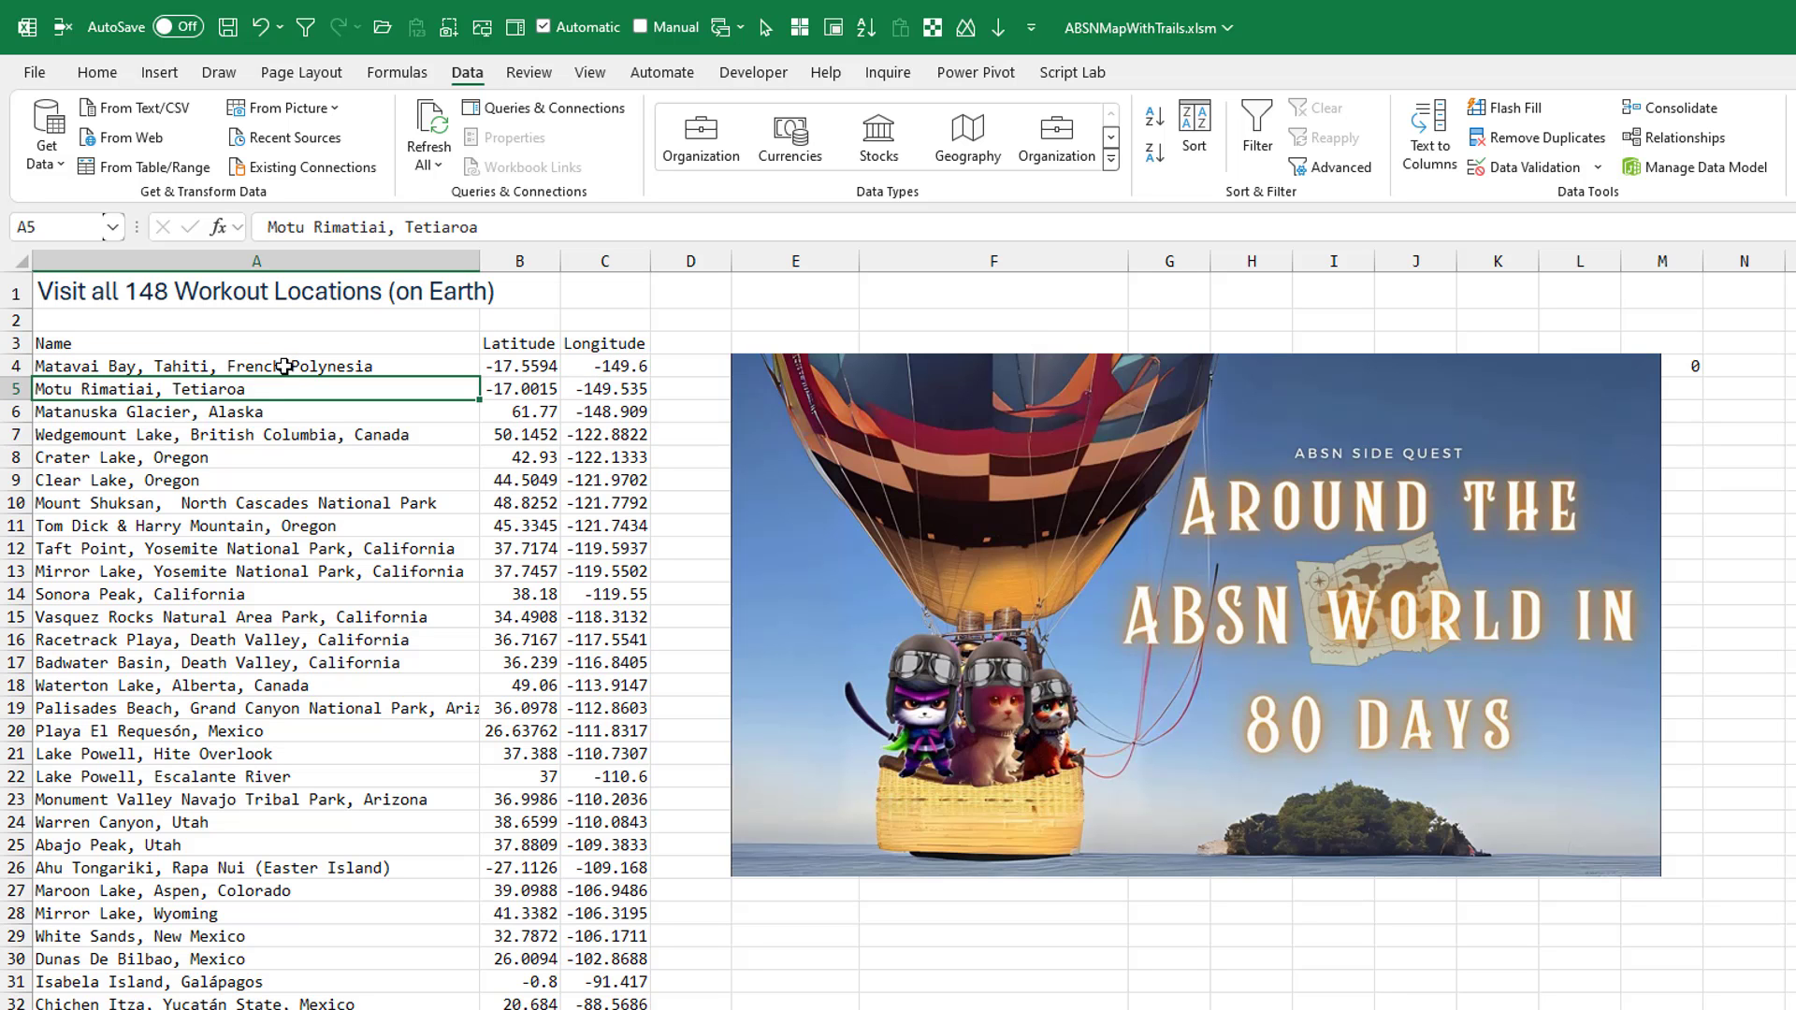
{"action": "key", "text": "Page_Down"}
{"action": "key", "text": "Page_Down"}
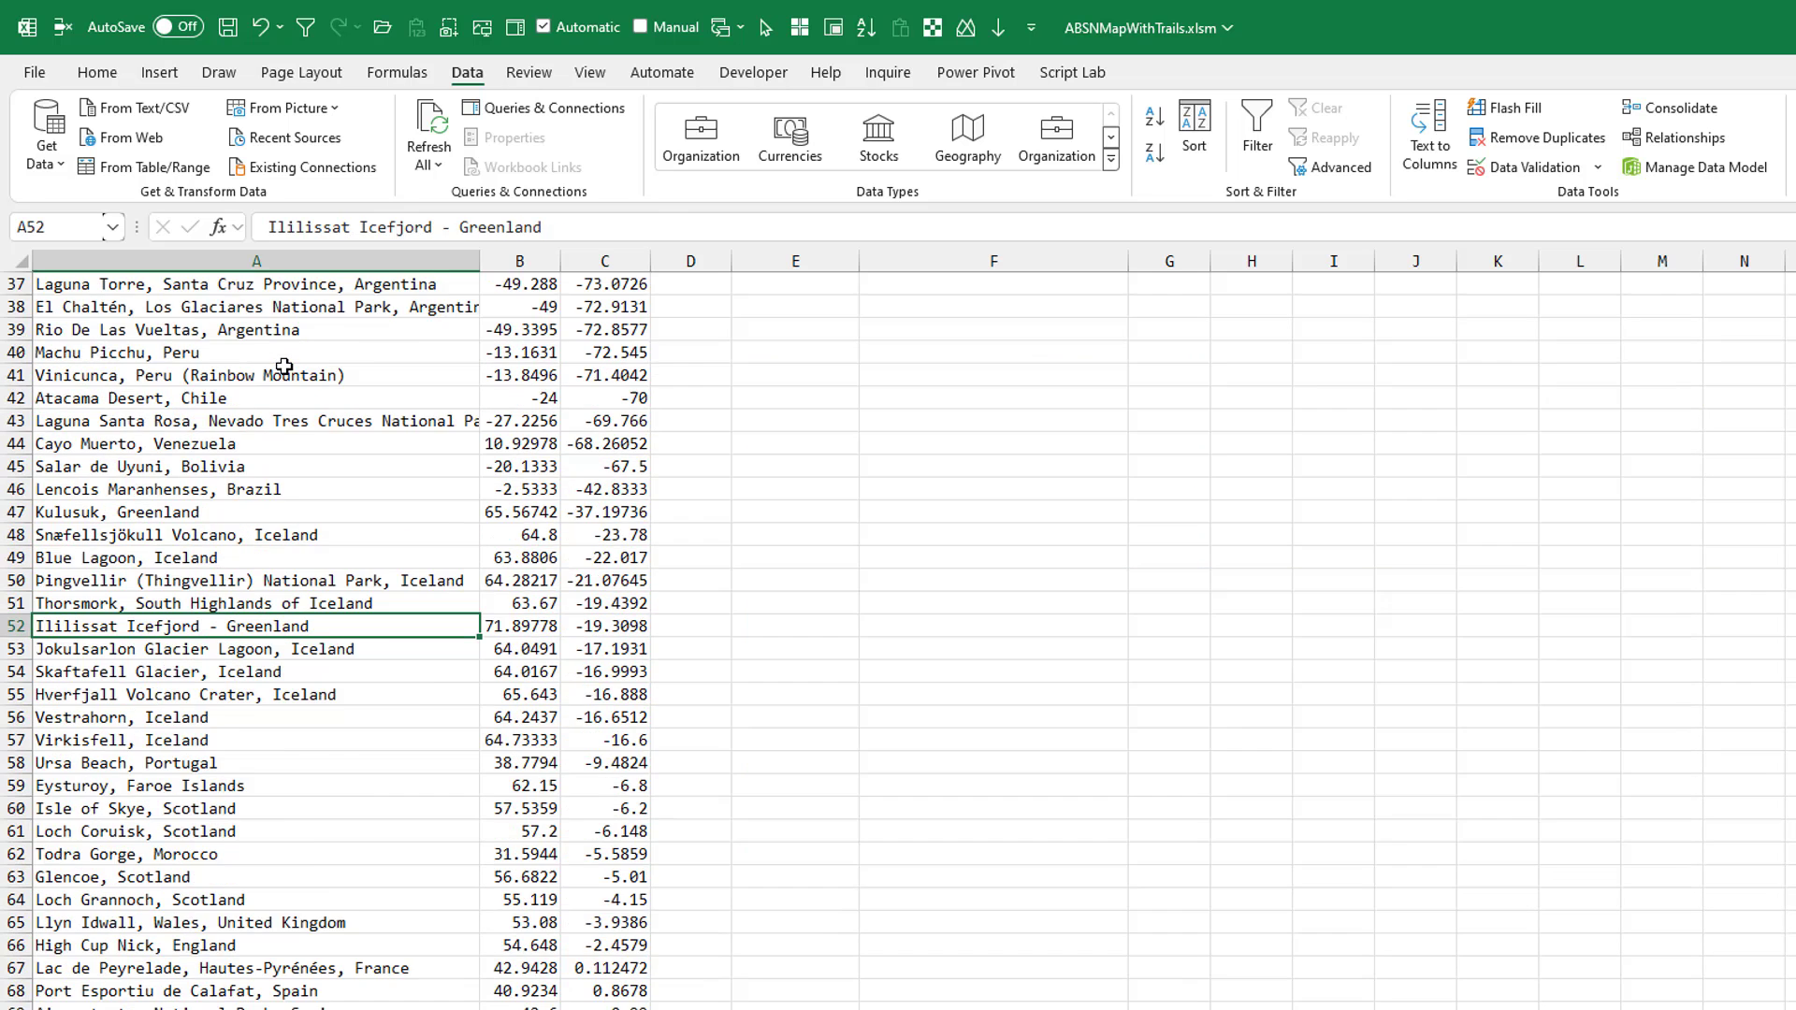
{"action": "key", "text": "Up"}
{"action": "key", "text": "Up"}
{"action": "key", "text": "Up"}
{"action": "key", "text": "Up"}
{"action": "key", "text": "Up"}
{"action": "key", "text": "Up"}
{"action": "key", "text": "Up"}
{"action": "key", "text": "Up"}
{"action": "key", "text": "Up"}
{"action": "key", "text": "Up"}
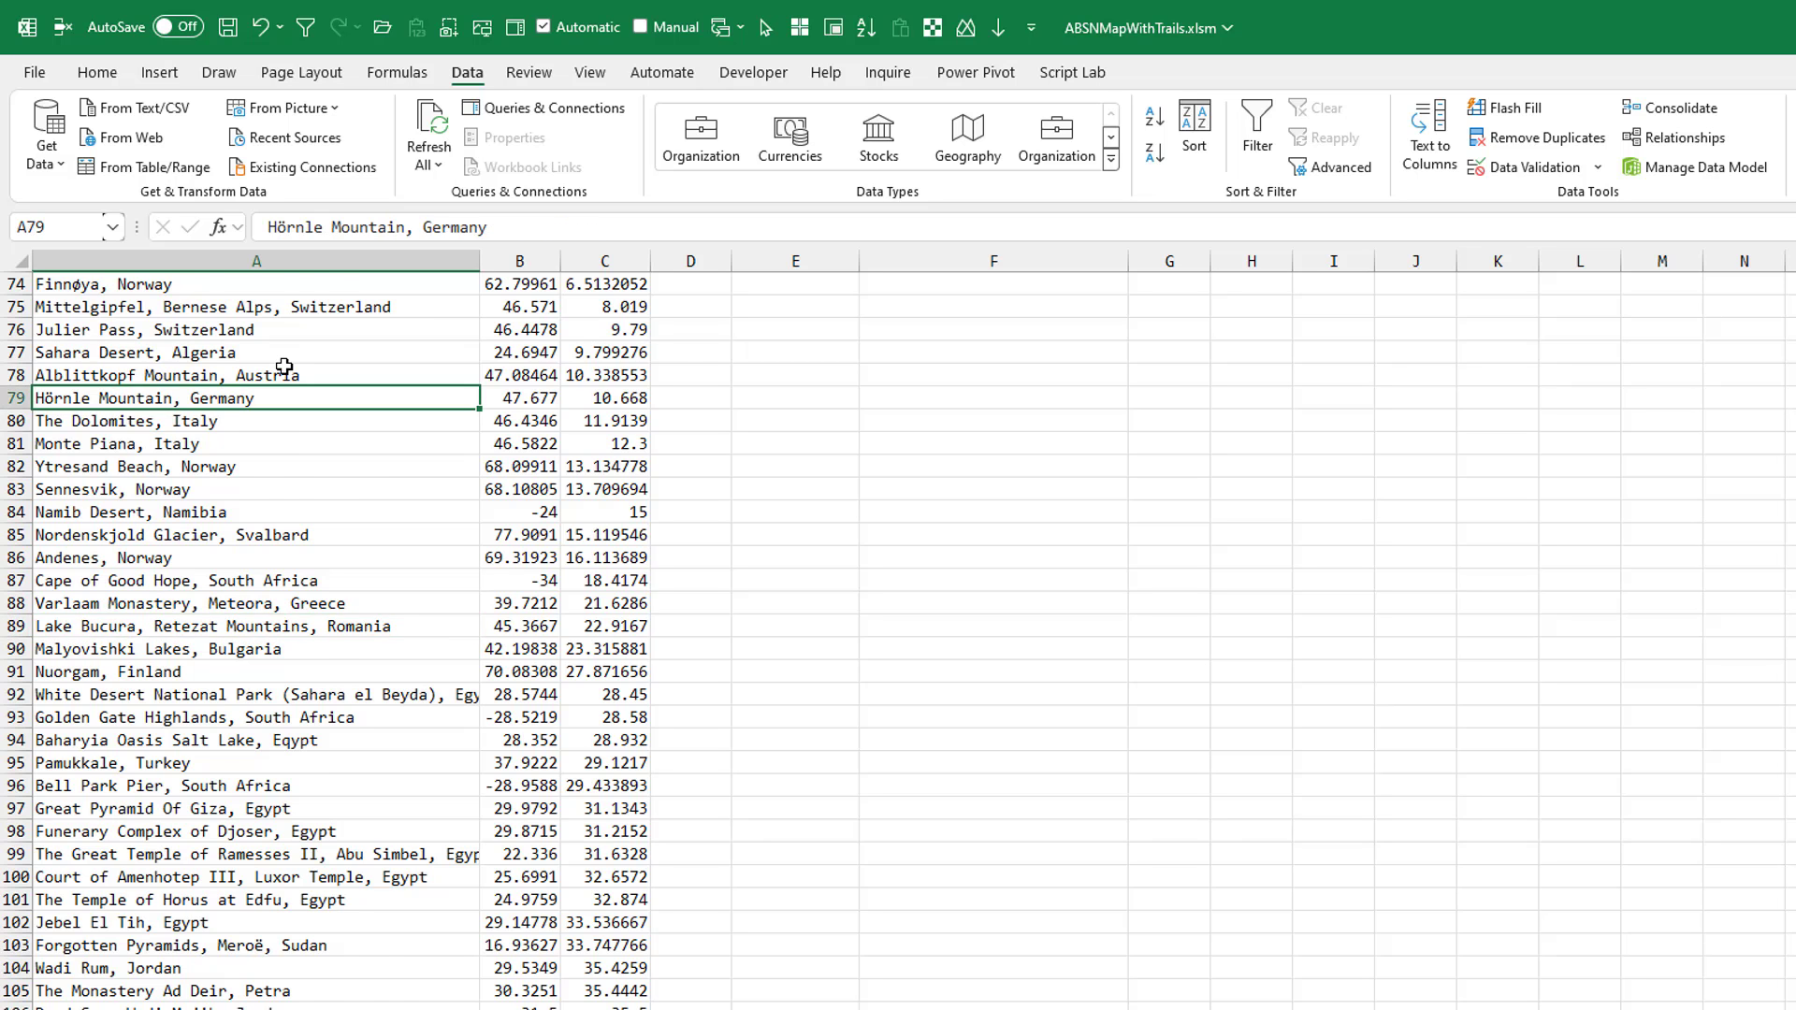
{"action": "key", "text": "Page_Down"}
{"action": "key", "text": "Down"}
{"action": "key", "text": "Down"}
{"action": "key", "text": "Down"}
{"action": "key", "text": "Down"}
{"action": "key", "text": "Down"}
{"action": "key", "text": "Down"}
{"action": "key", "text": "Down"}
{"action": "key", "text": "Down"}
{"action": "key", "text": "Down"}
{"action": "key", "text": "Down"}
{"action": "key", "text": "Down"}
{"action": "key", "text": "Down"}
{"action": "key", "text": "Down"}
{"action": "key", "text": "Down"}
{"action": "key", "text": "Down"}
{"action": "key", "text": "Down"}
{"action": "key", "text": "ctrl+Down"}
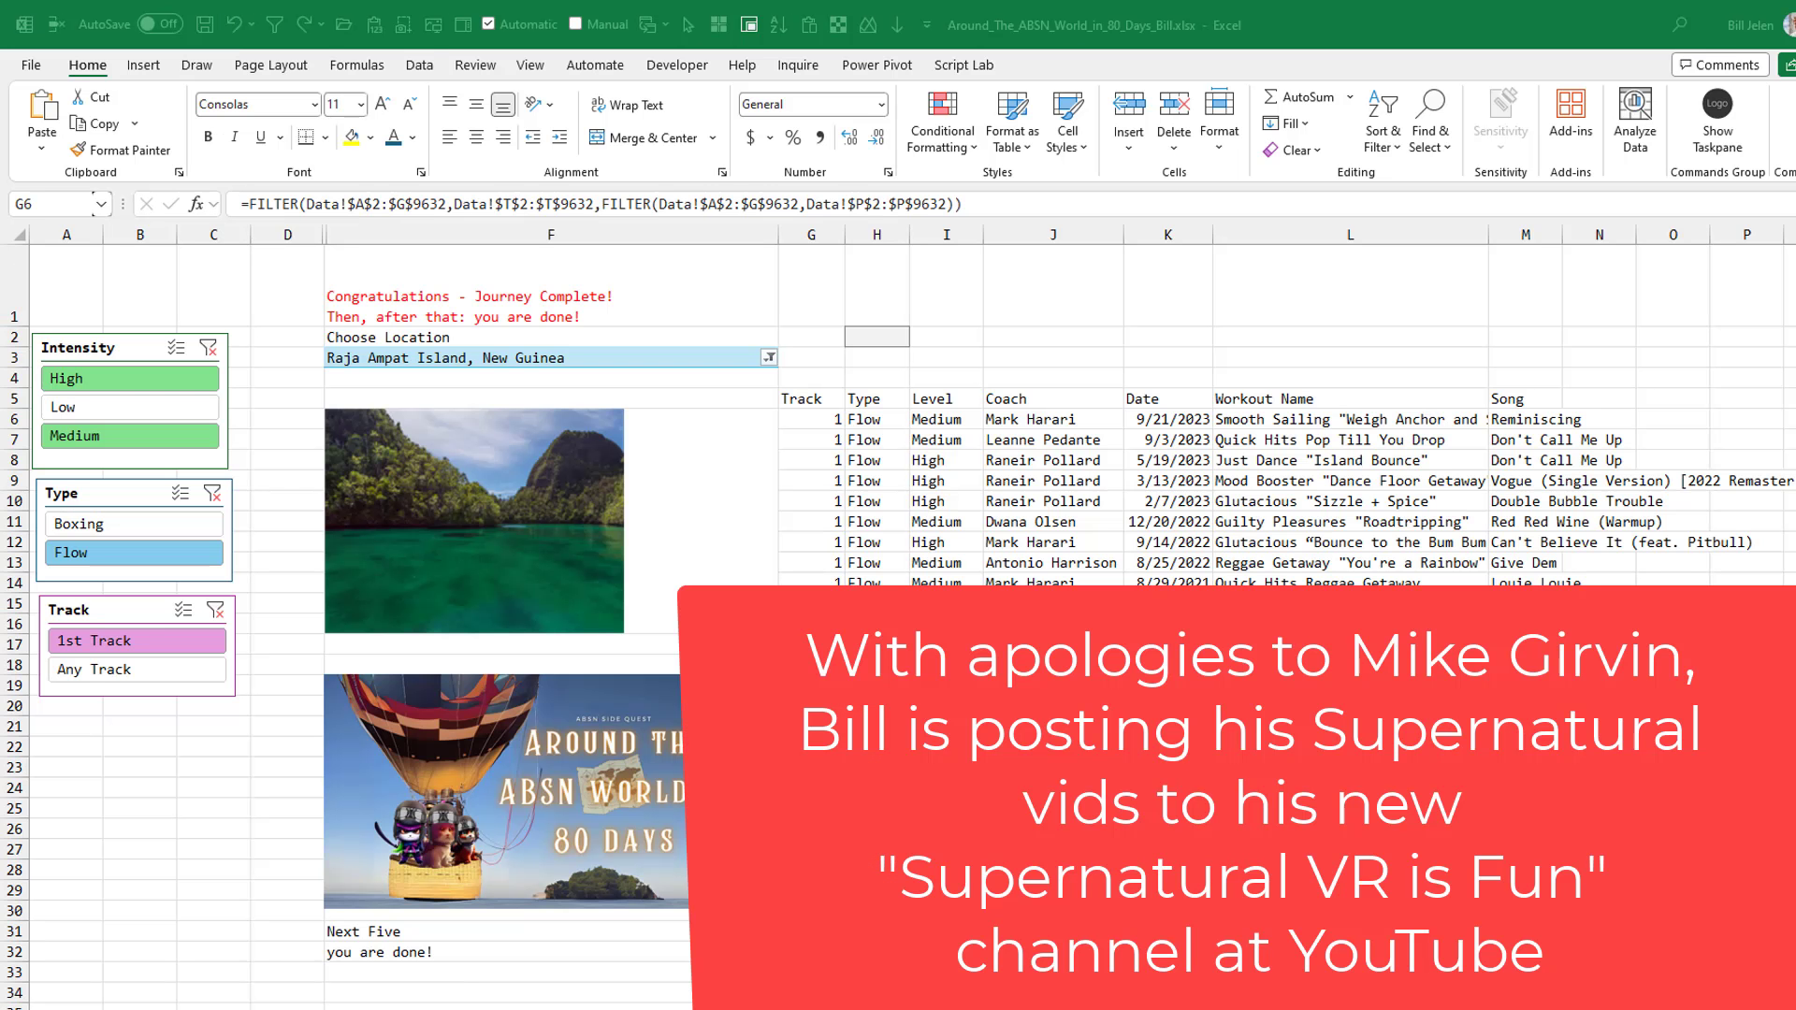
In the workout finder workbook, inspect F6's XLOOKUP picture formula and G6's FILTER workout formula.
{"action": "left_click", "coordinate": [1347, 21]}
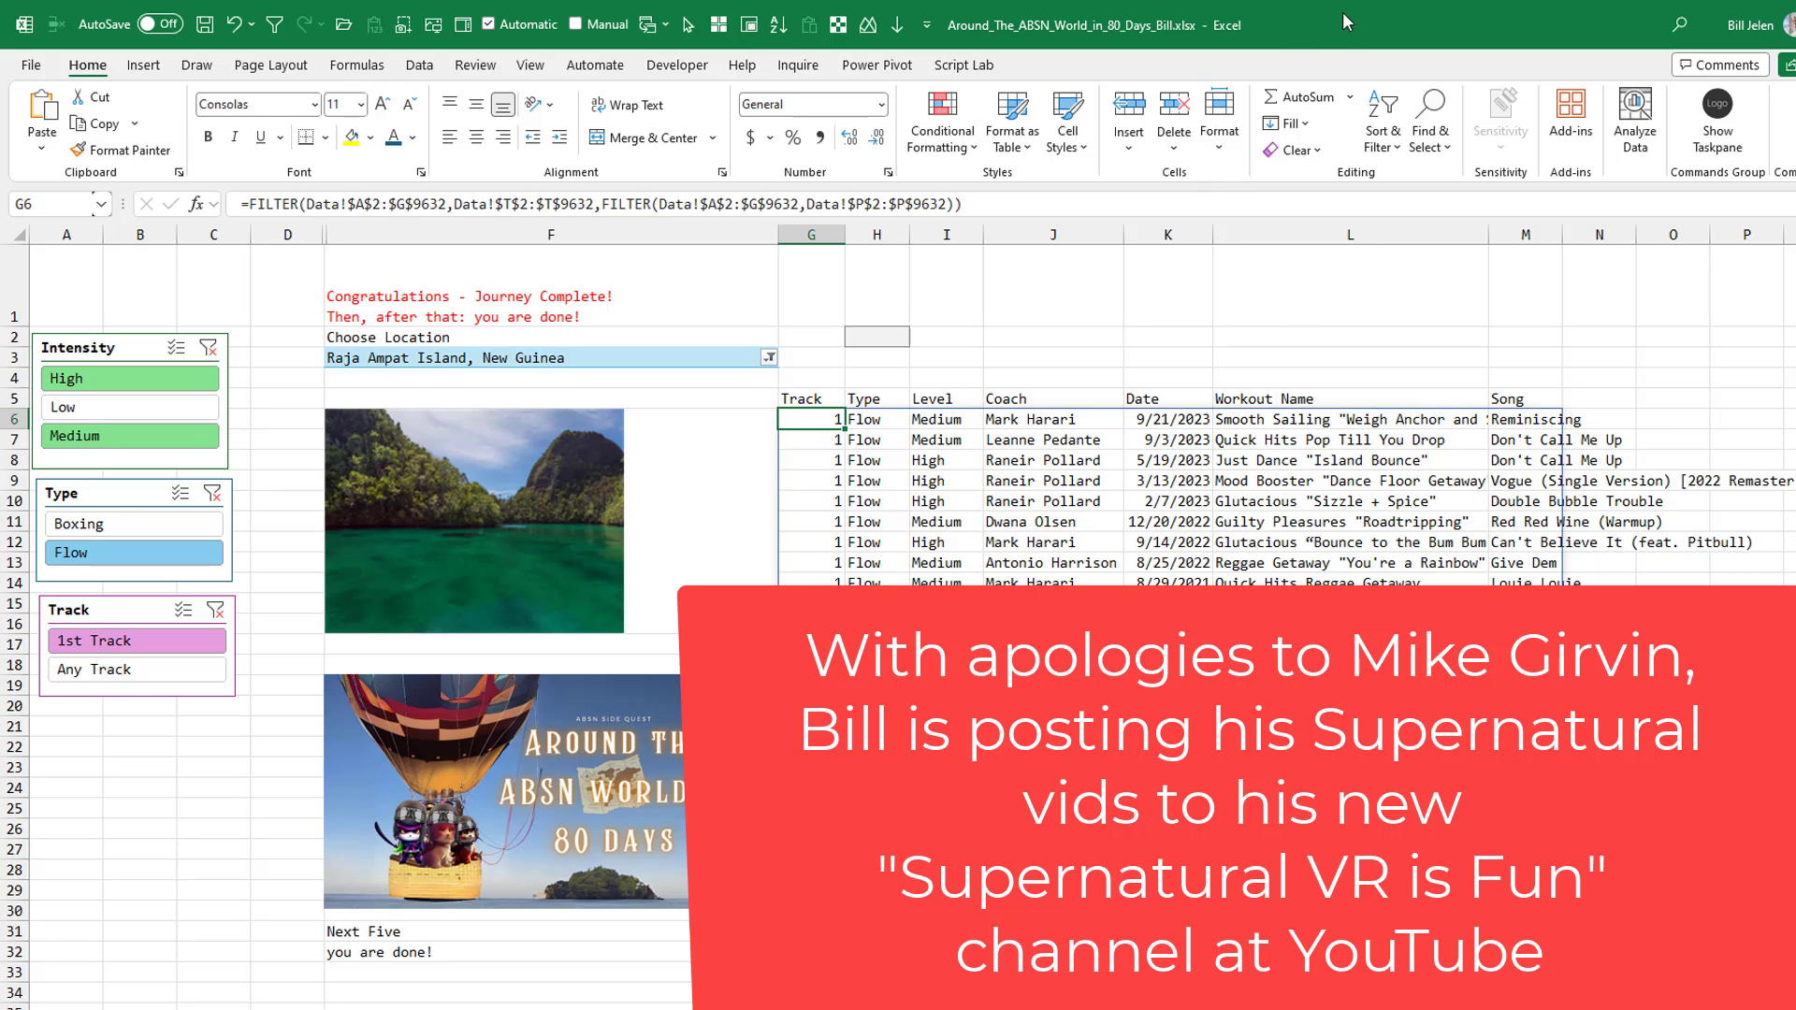
{"action": "left_click", "coordinate": [683, 505]}
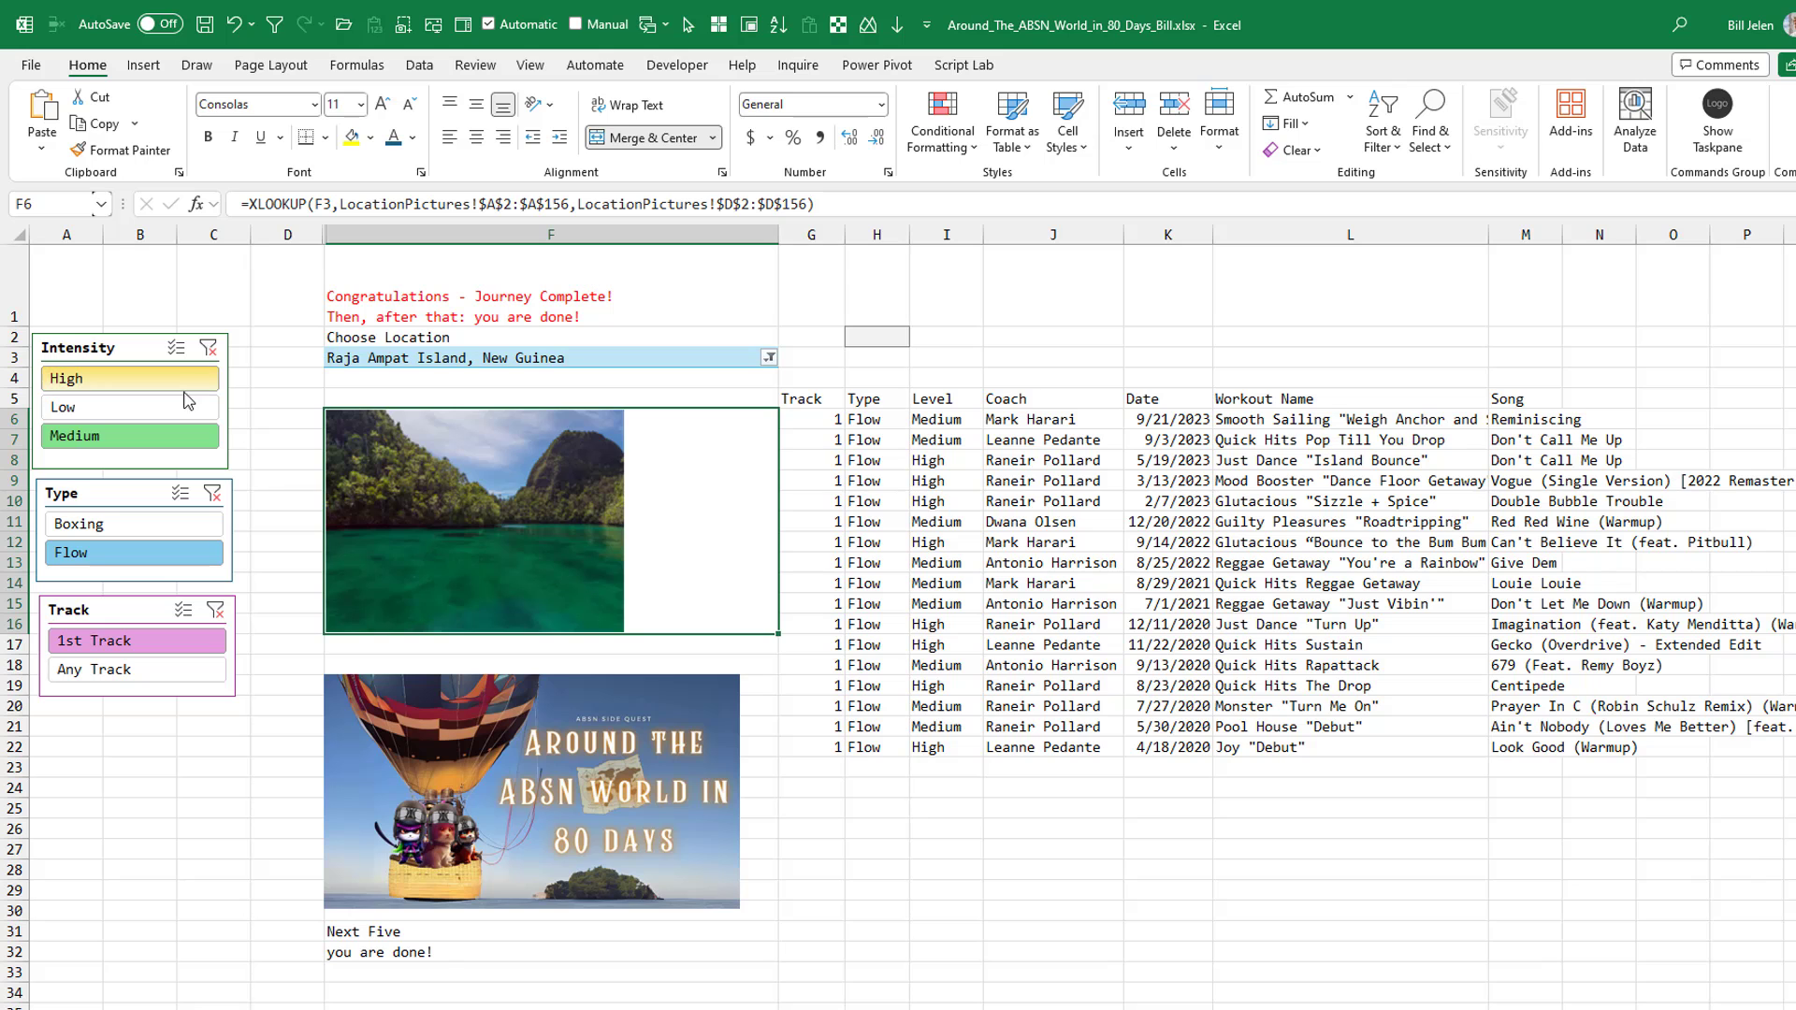
{"action": "left_click", "coordinate": [830, 419]}
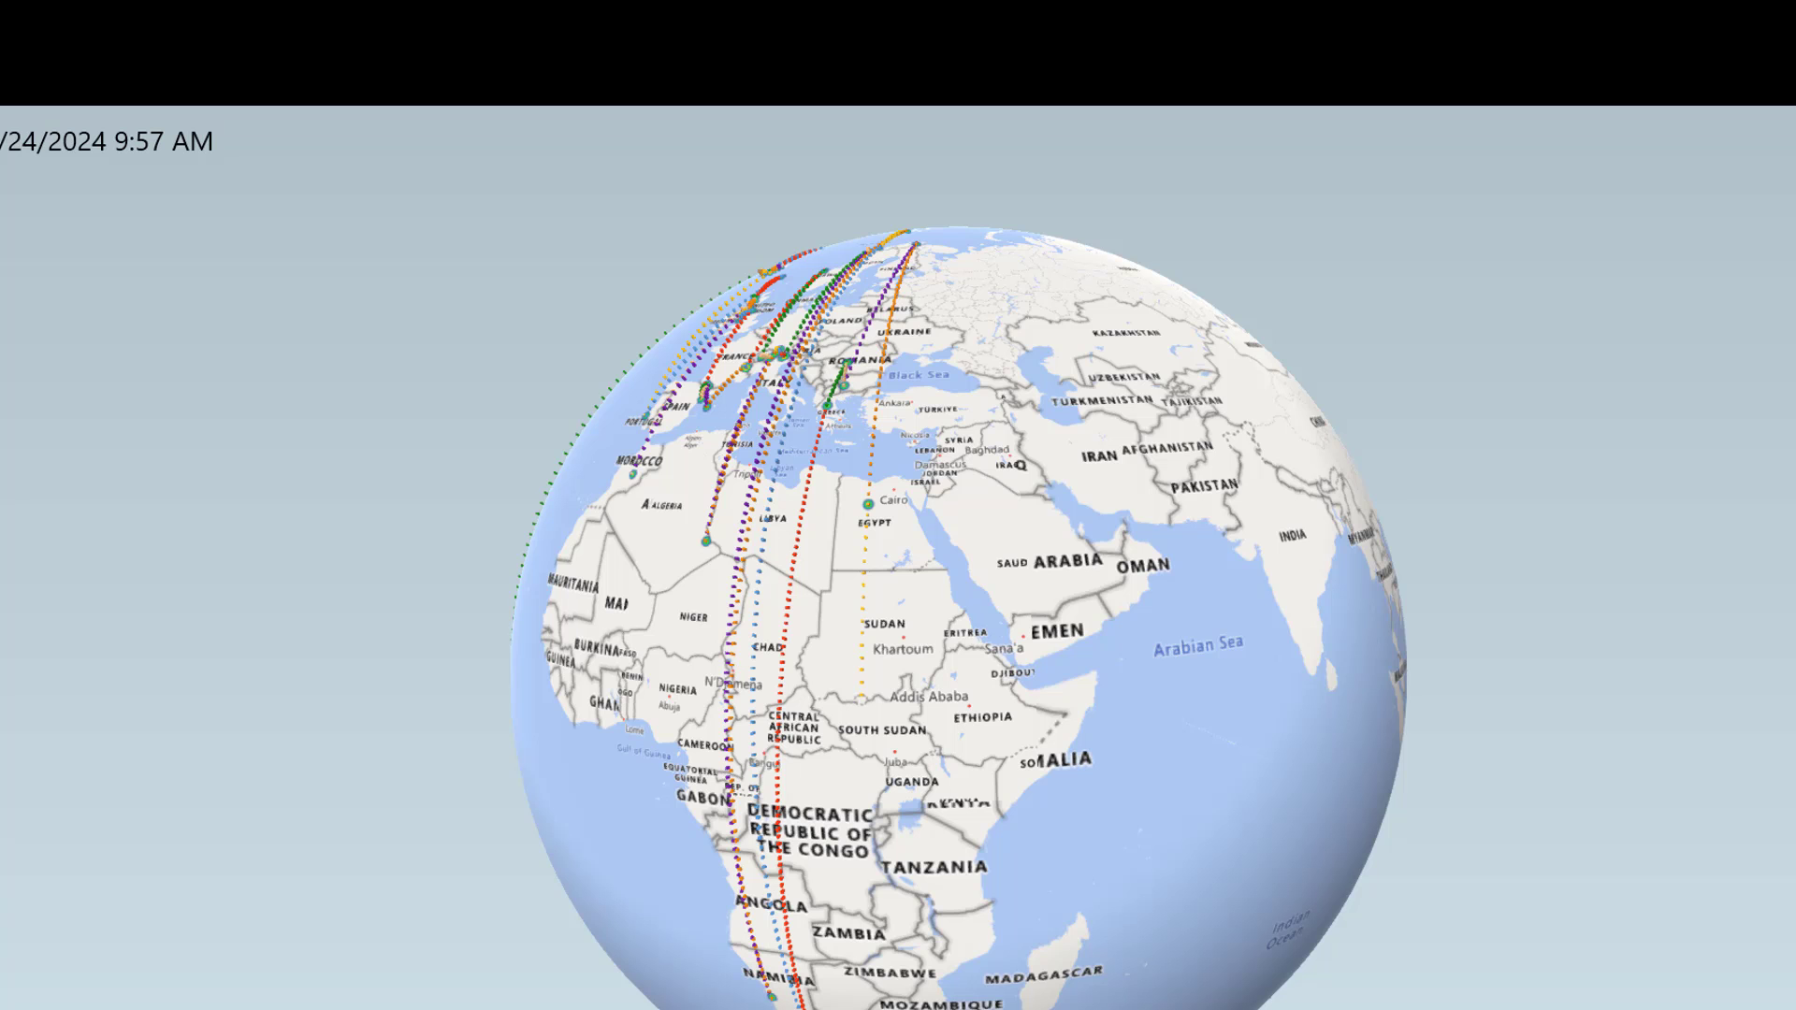
Follow the 3D Maps tour's dotted workout trails spreading from Europe into Africa.
{"action": "mouse_move", "coordinate": [869, 531]}
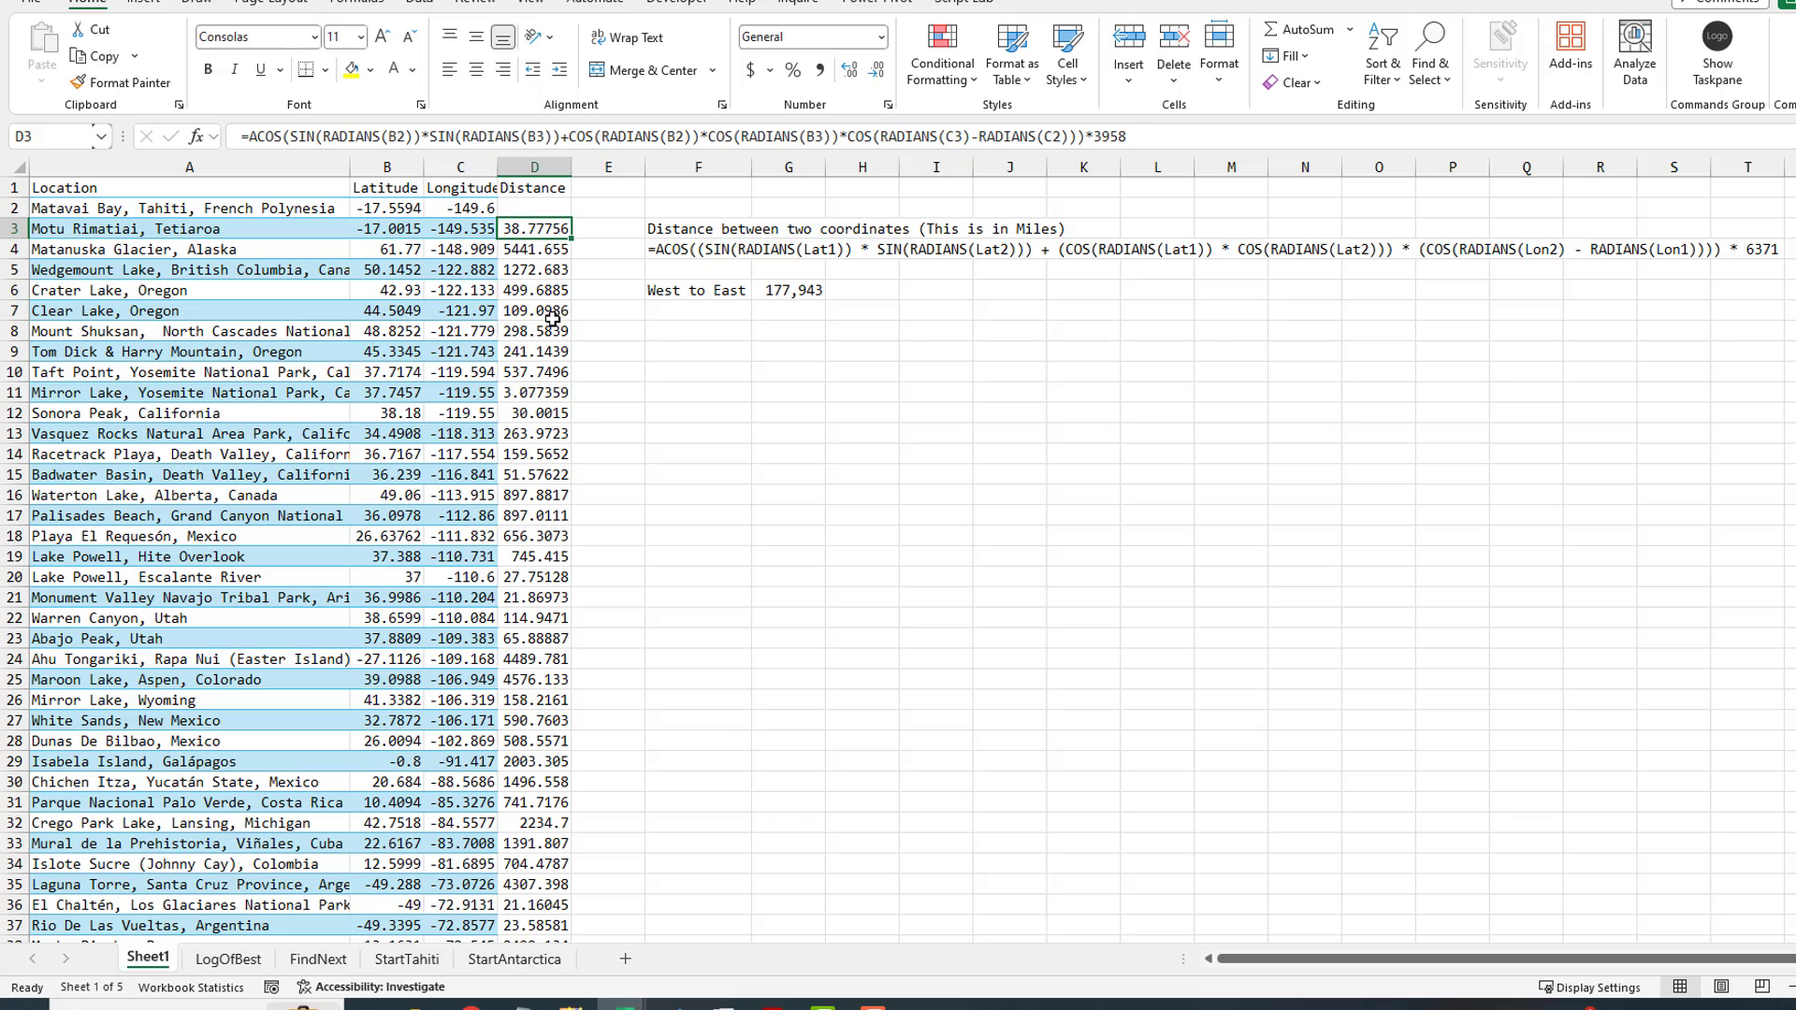
Check the 177,943 total's =SUM(D3:D147), then run the distance macro in ShortestDistanceMacro.xlsm.
{"action": "left_click", "coordinate": [777, 292]}
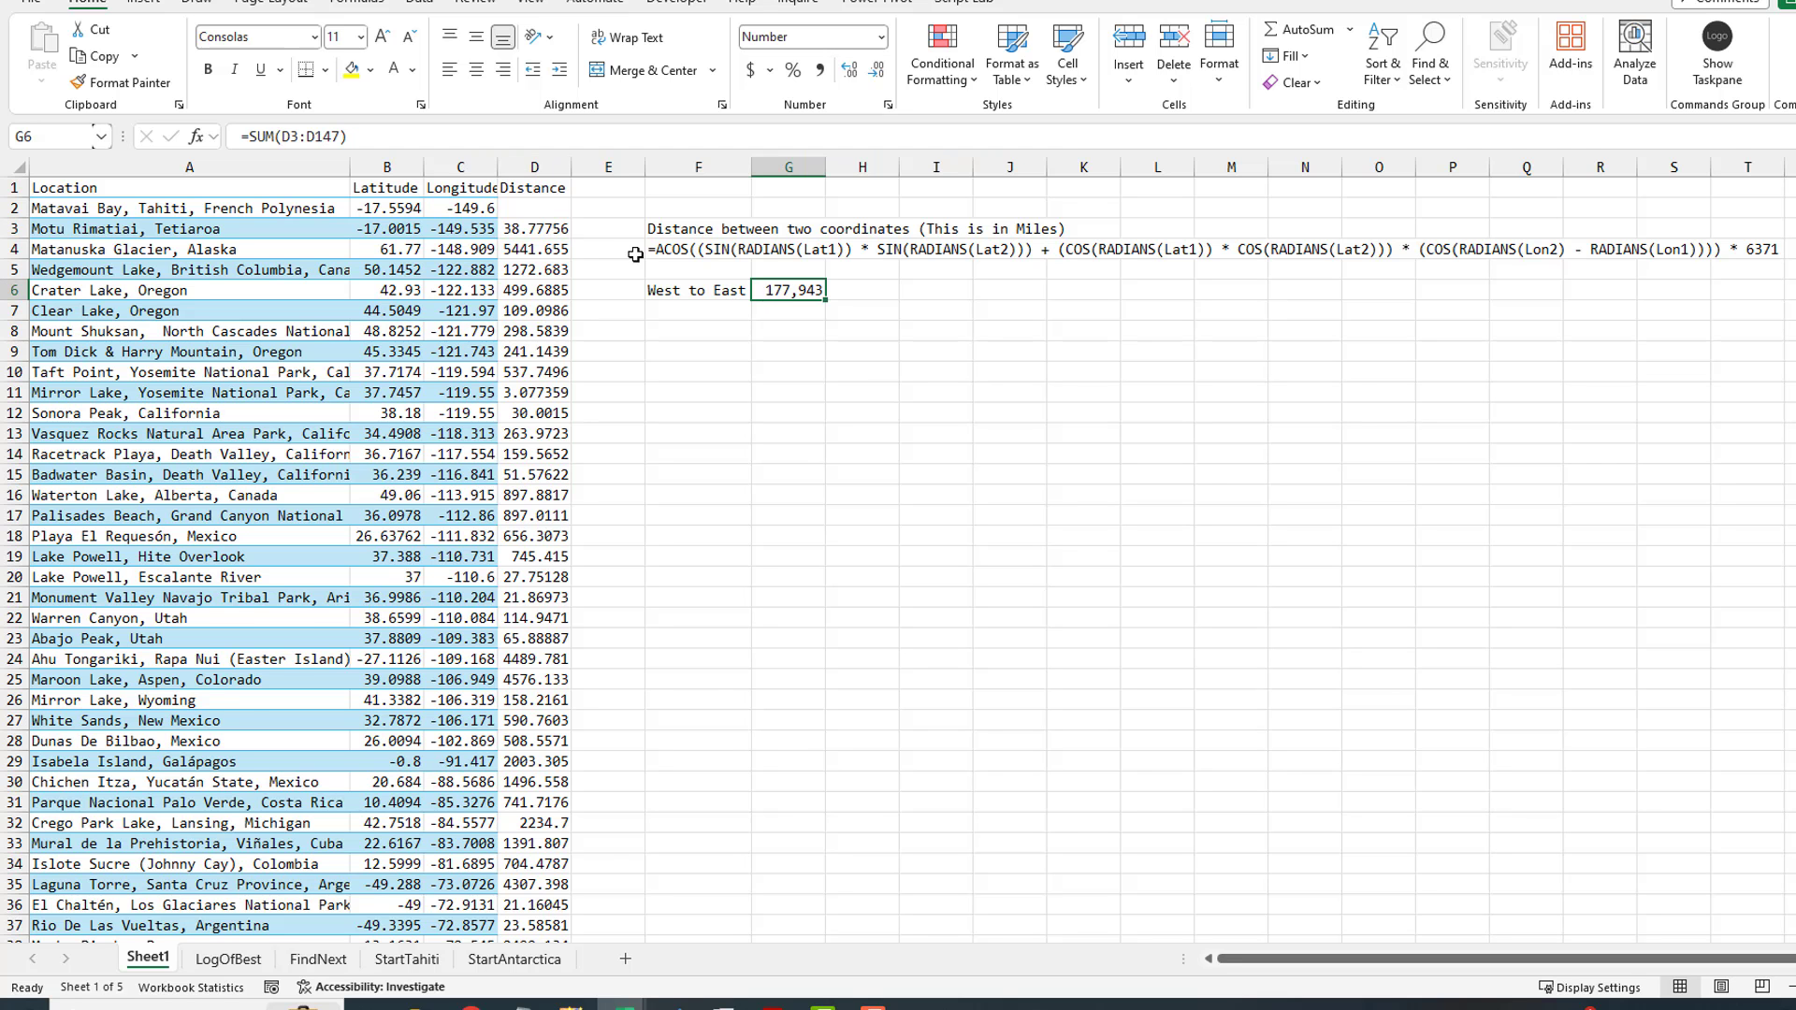
{"action": "key", "text": "F2"}
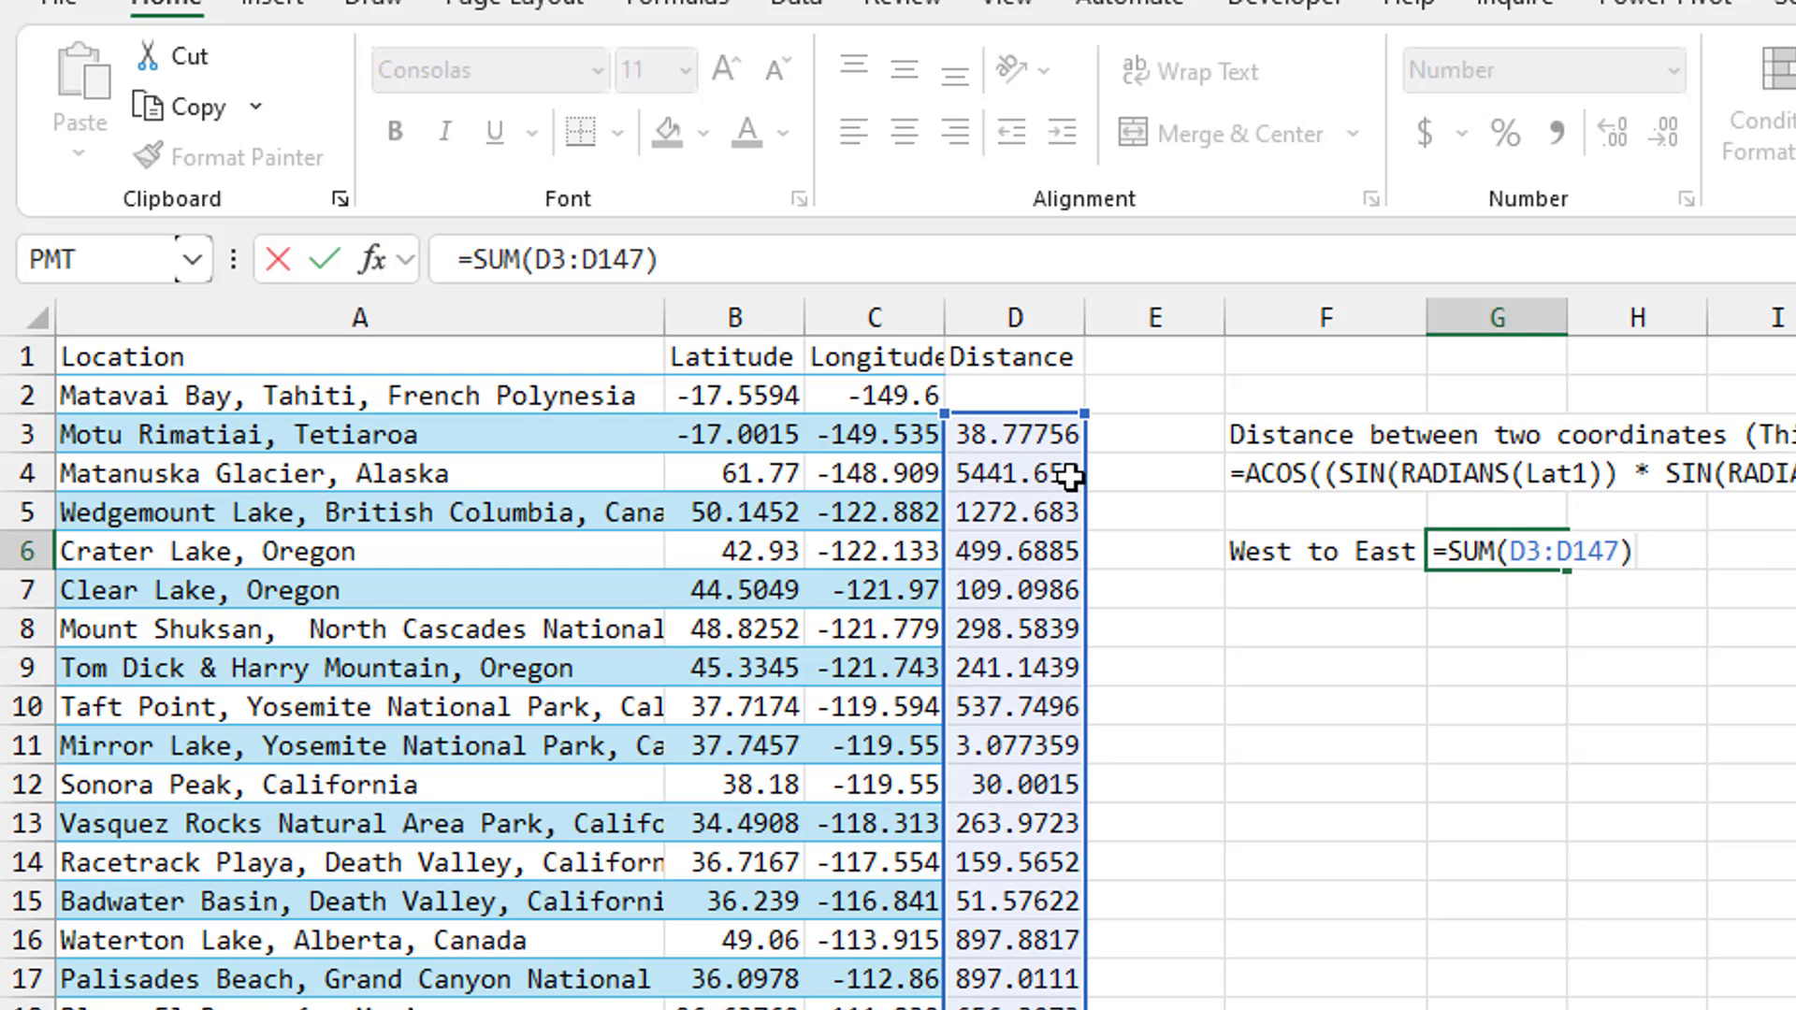
{"action": "key", "text": "Escape"}
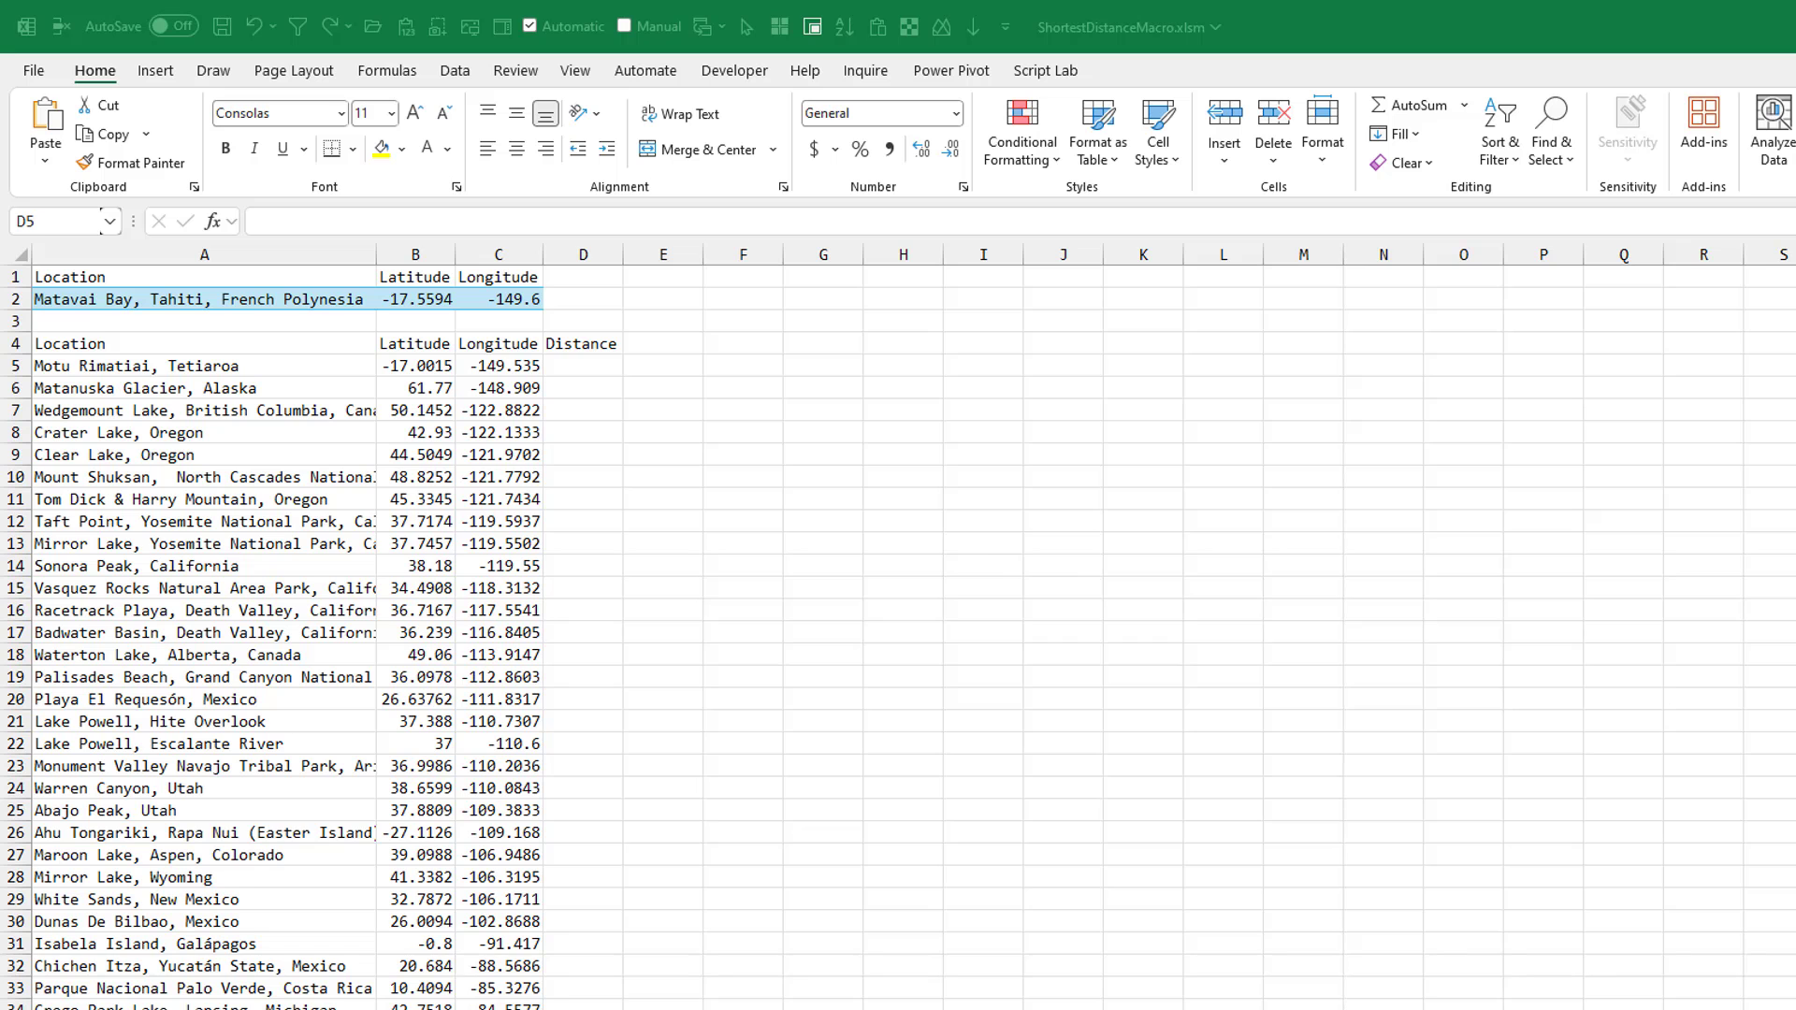
{"action": "left_click", "coordinate": [1496, 19]}
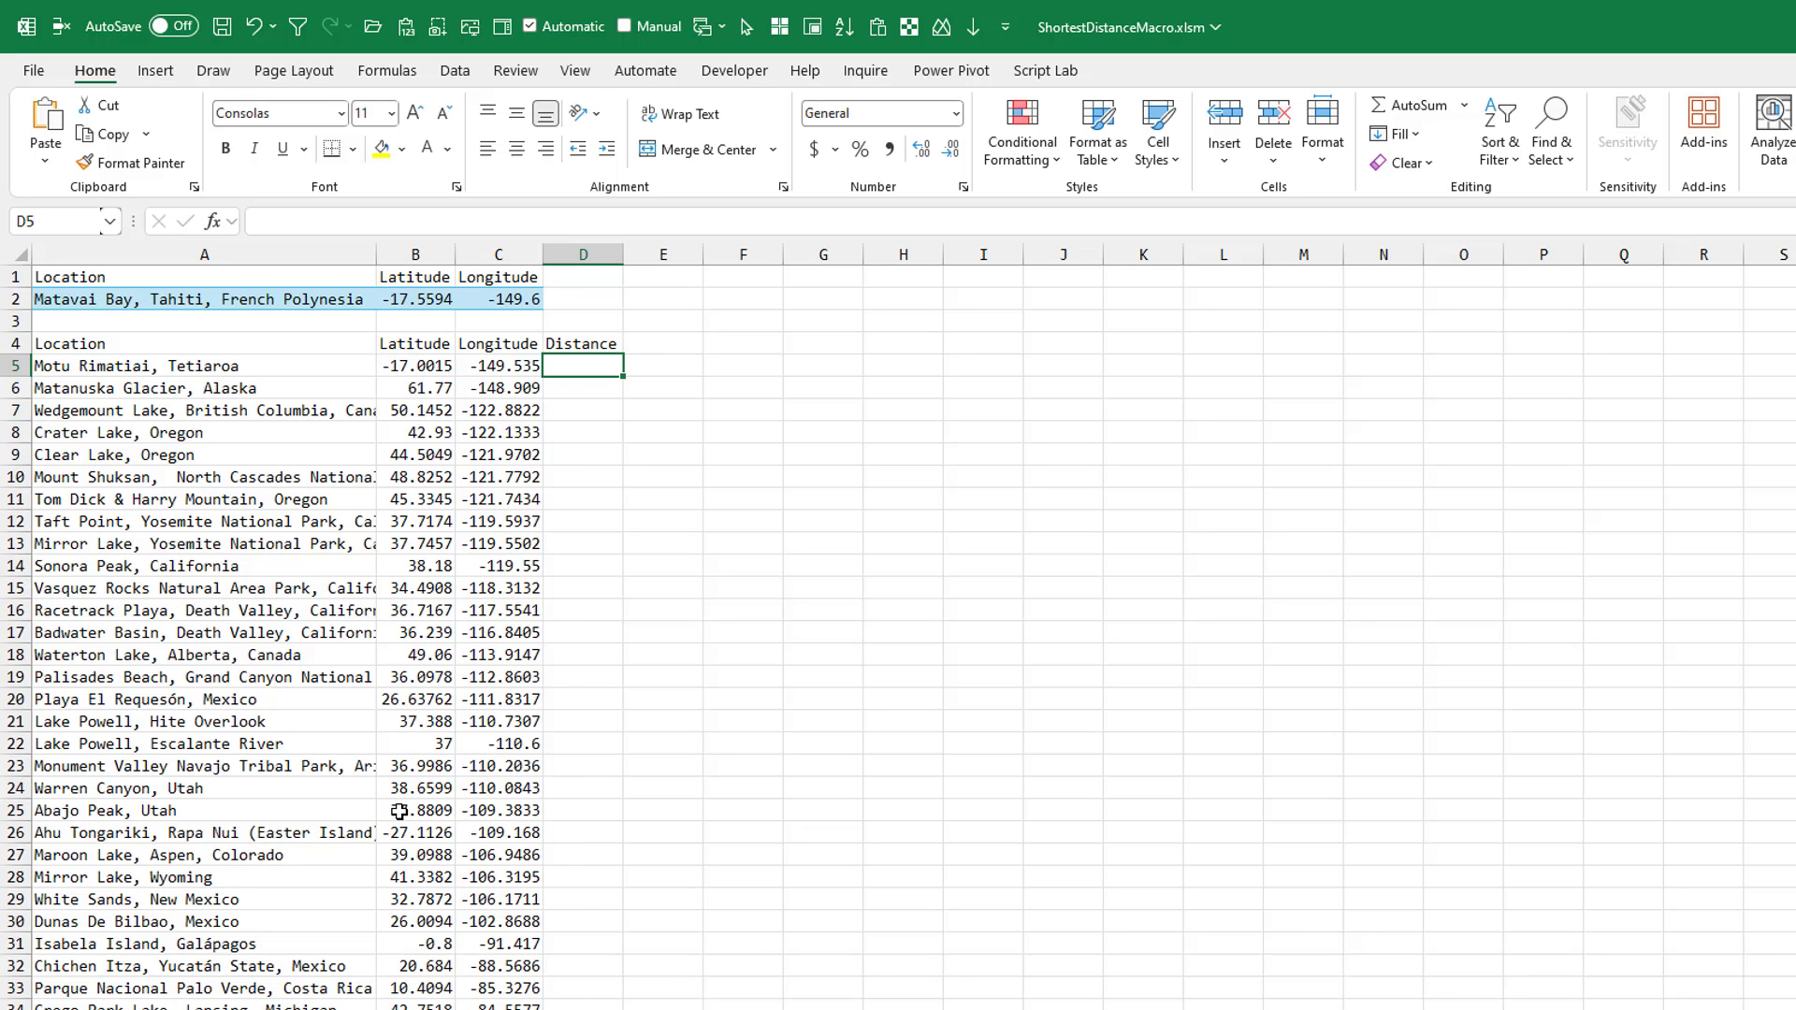
{"action": "key", "text": "ctrl+shift+d"}
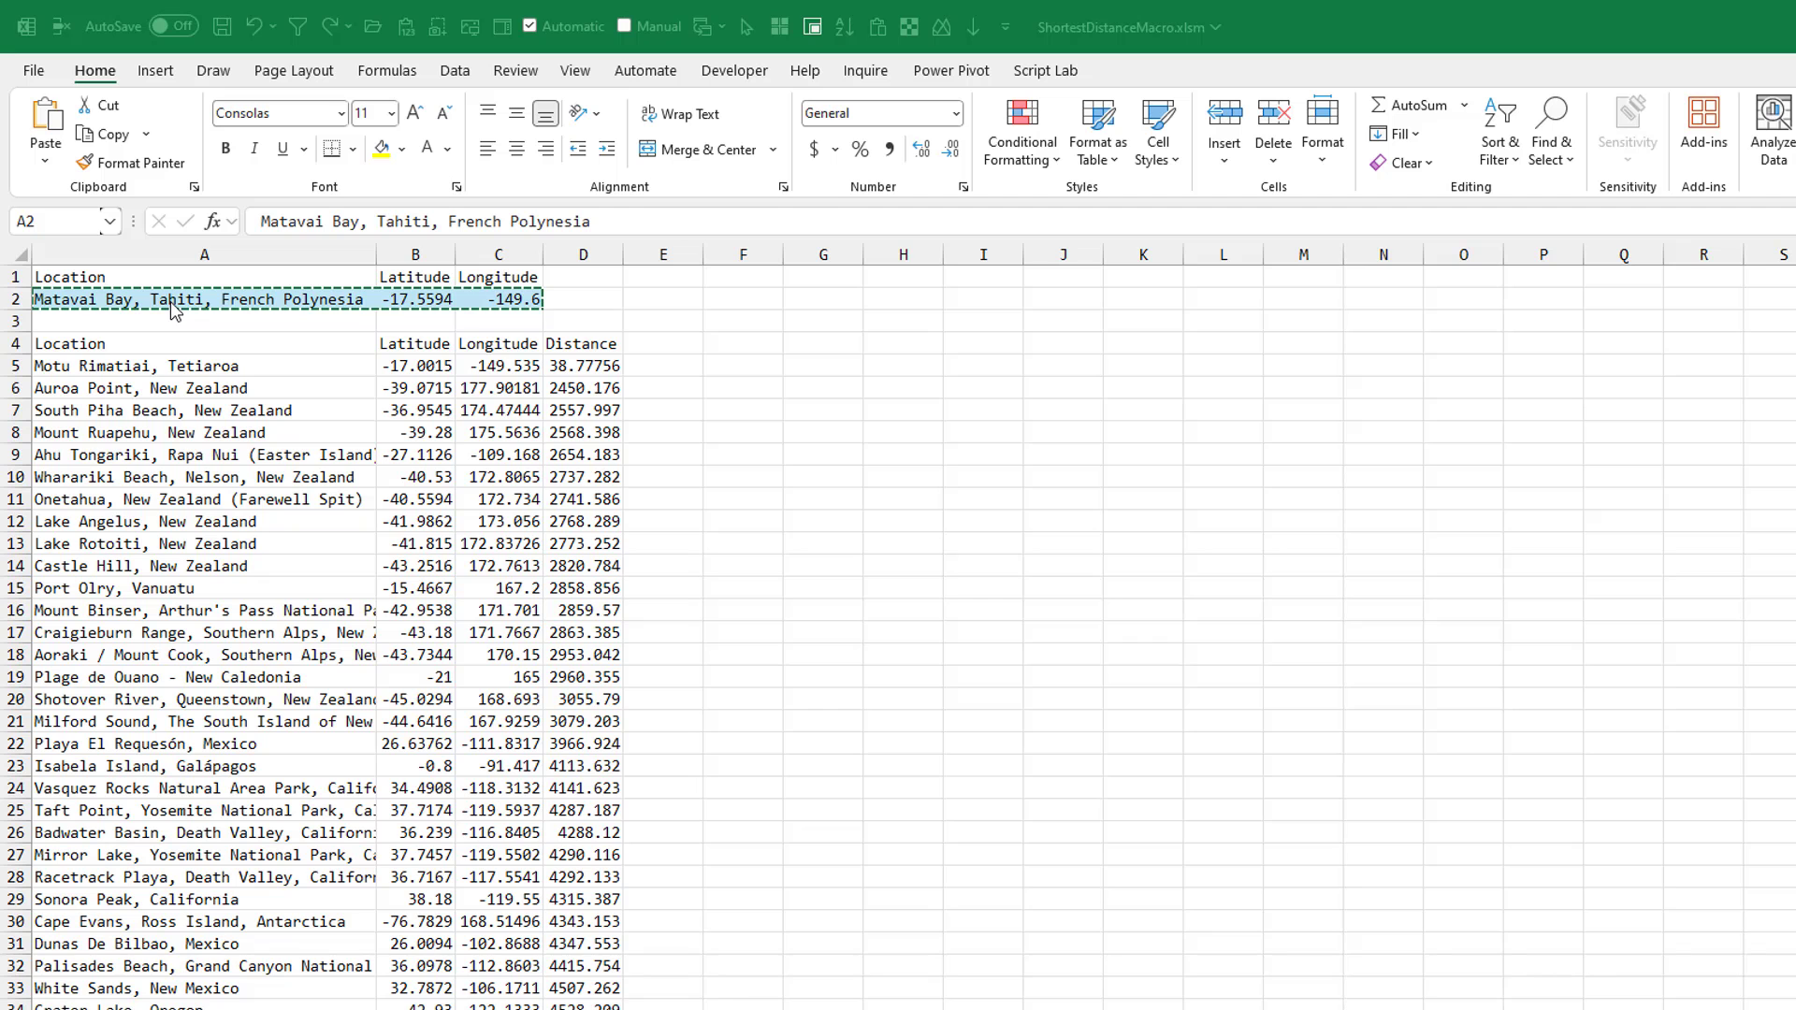
Copy Motu Rimatiai's row A5:C5 and run ProcessNext past its breakpoint, making Auroa Point nearest.
{"action": "left_click", "coordinate": [228, 368]}
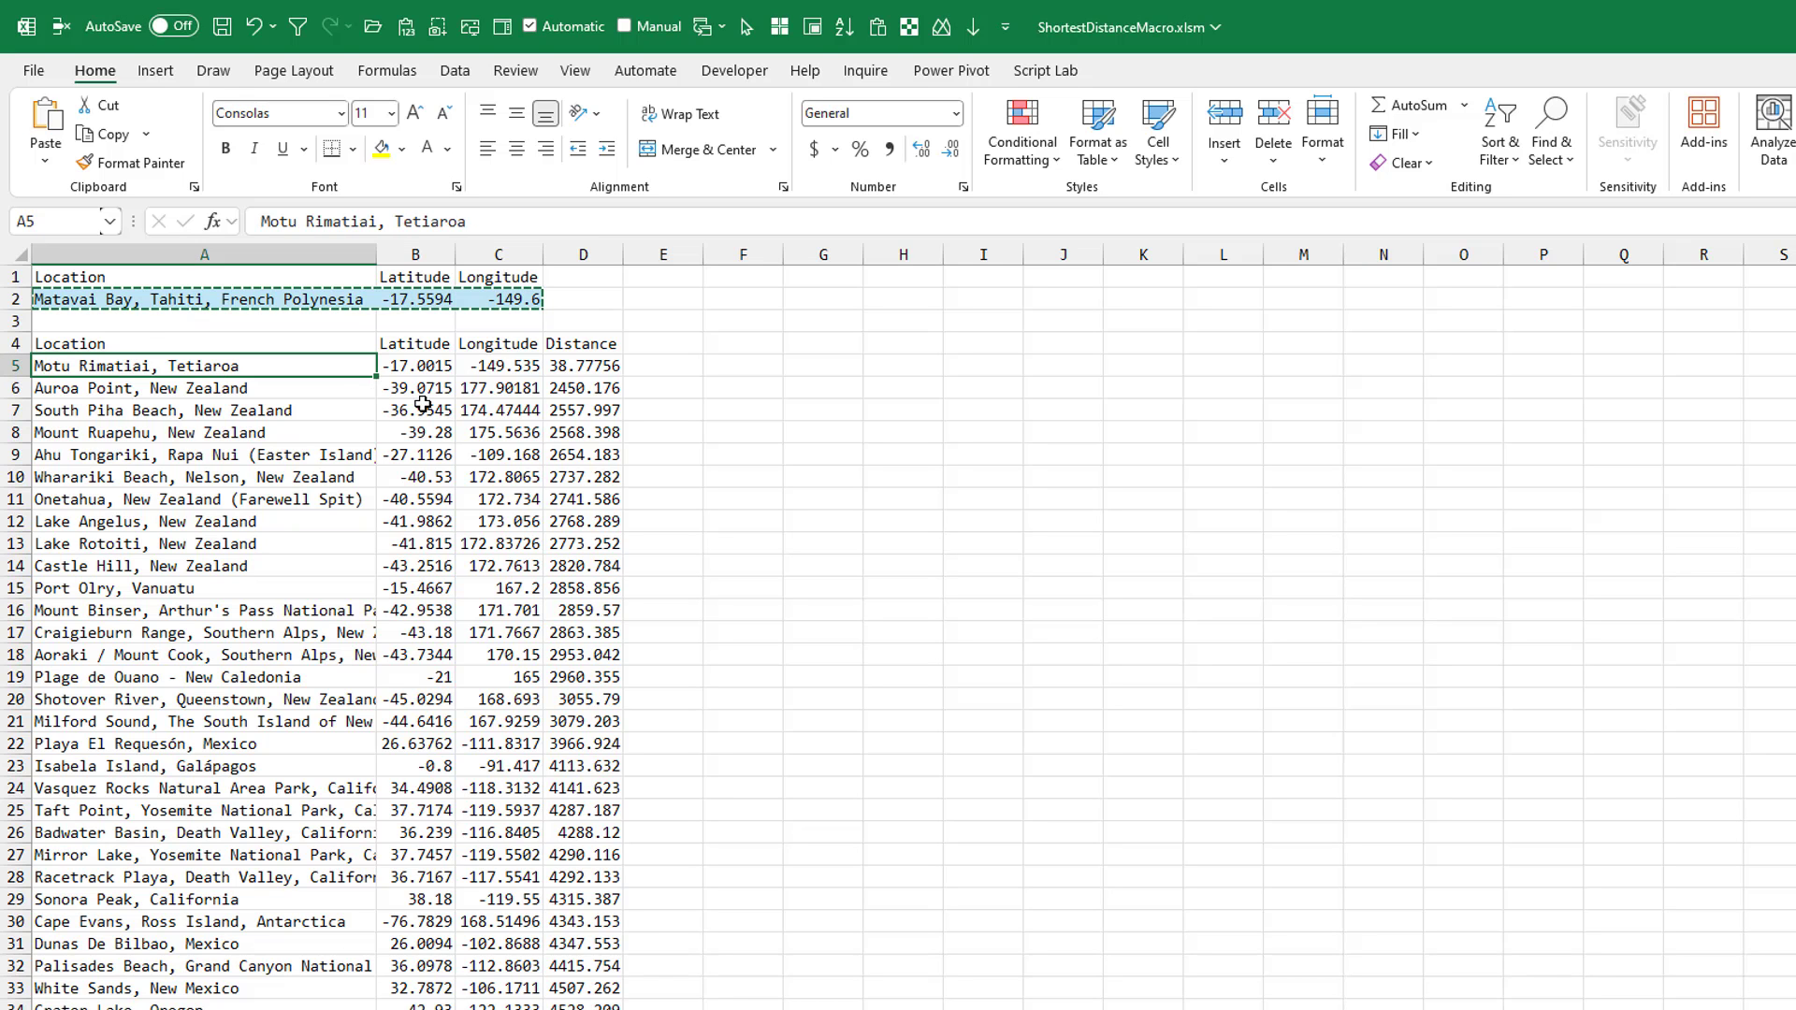
{"action": "key", "text": "shift+Right"}
{"action": "key", "text": "shift+Right"}
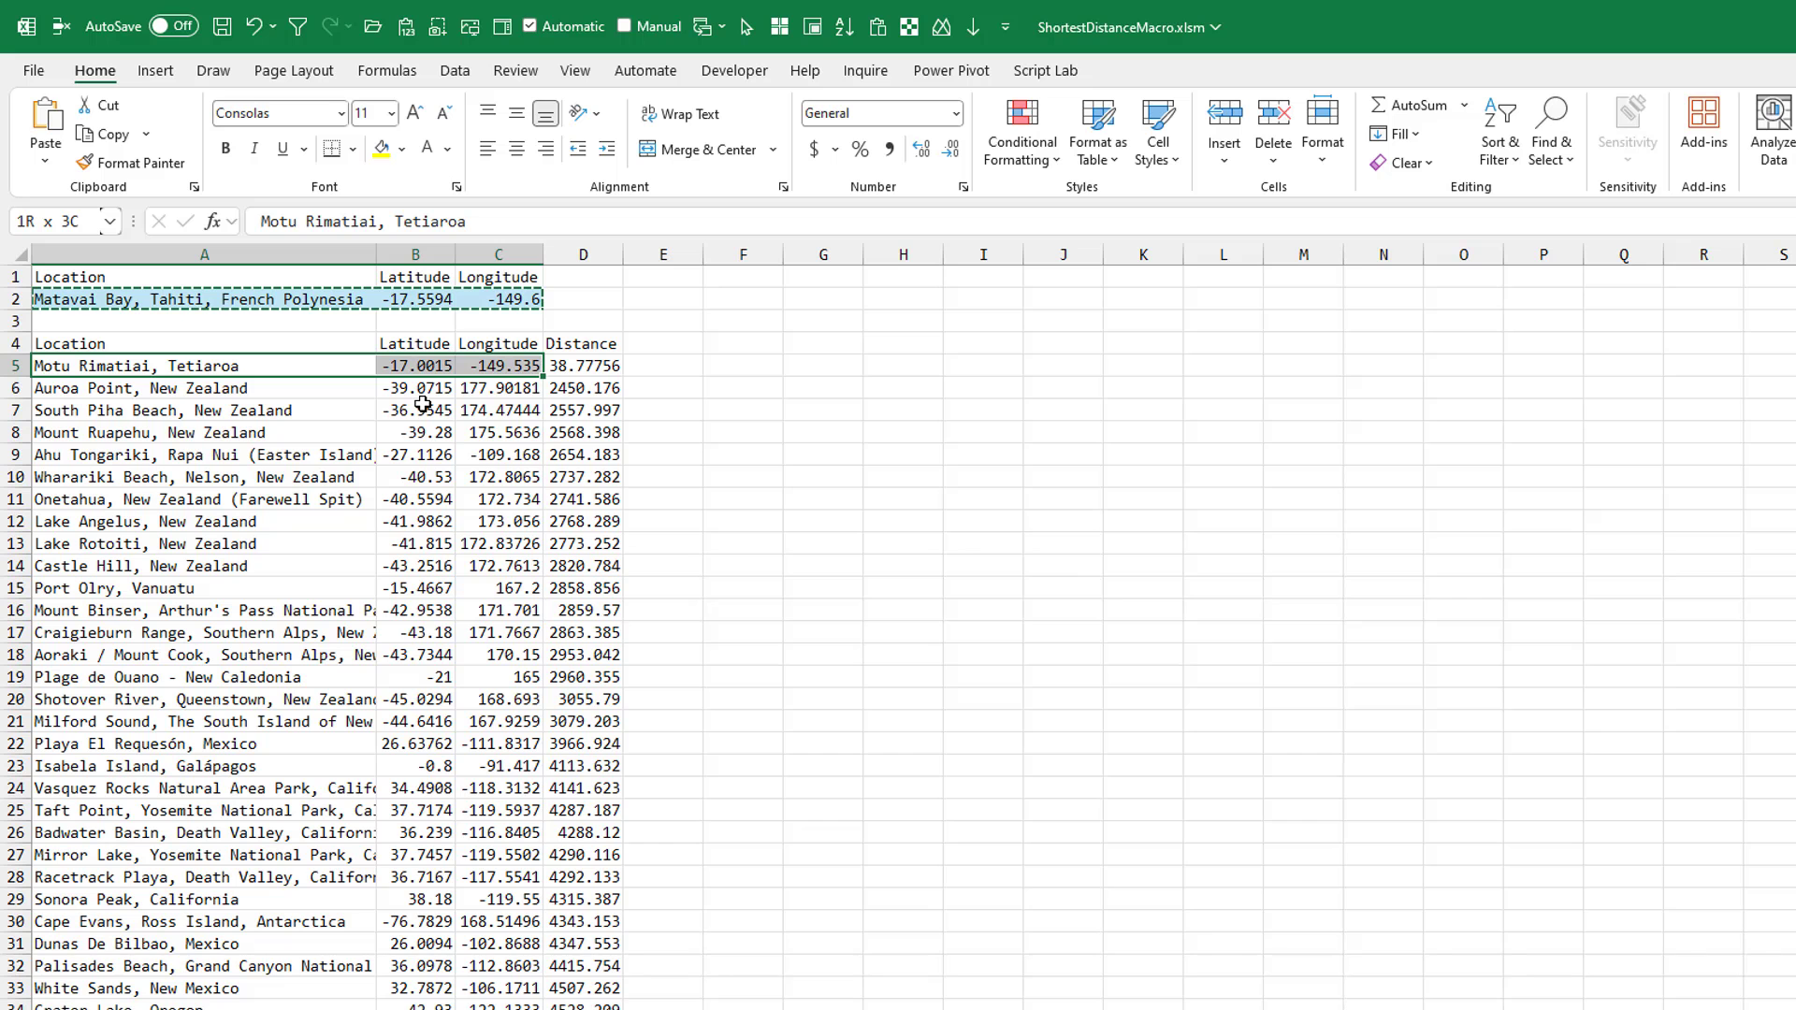
{"action": "key", "text": "ctrl+shift+r"}
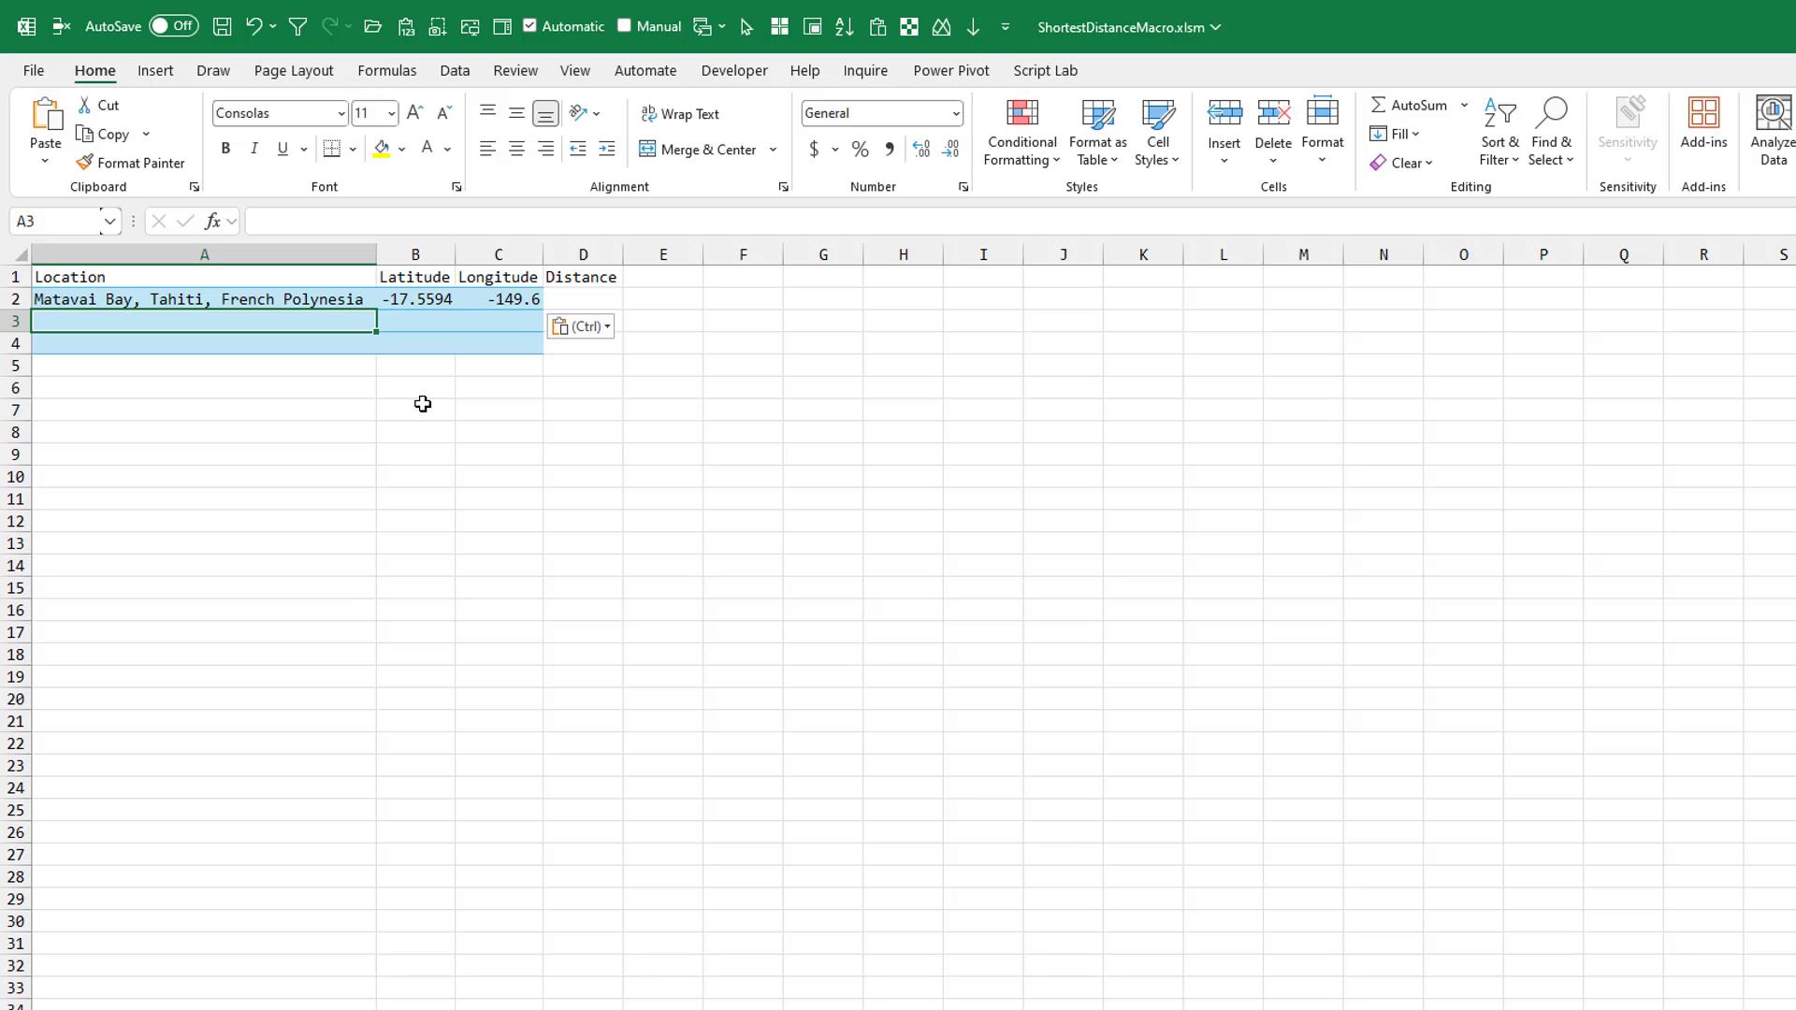
{"action": "key", "text": "ctrl+shift+n"}
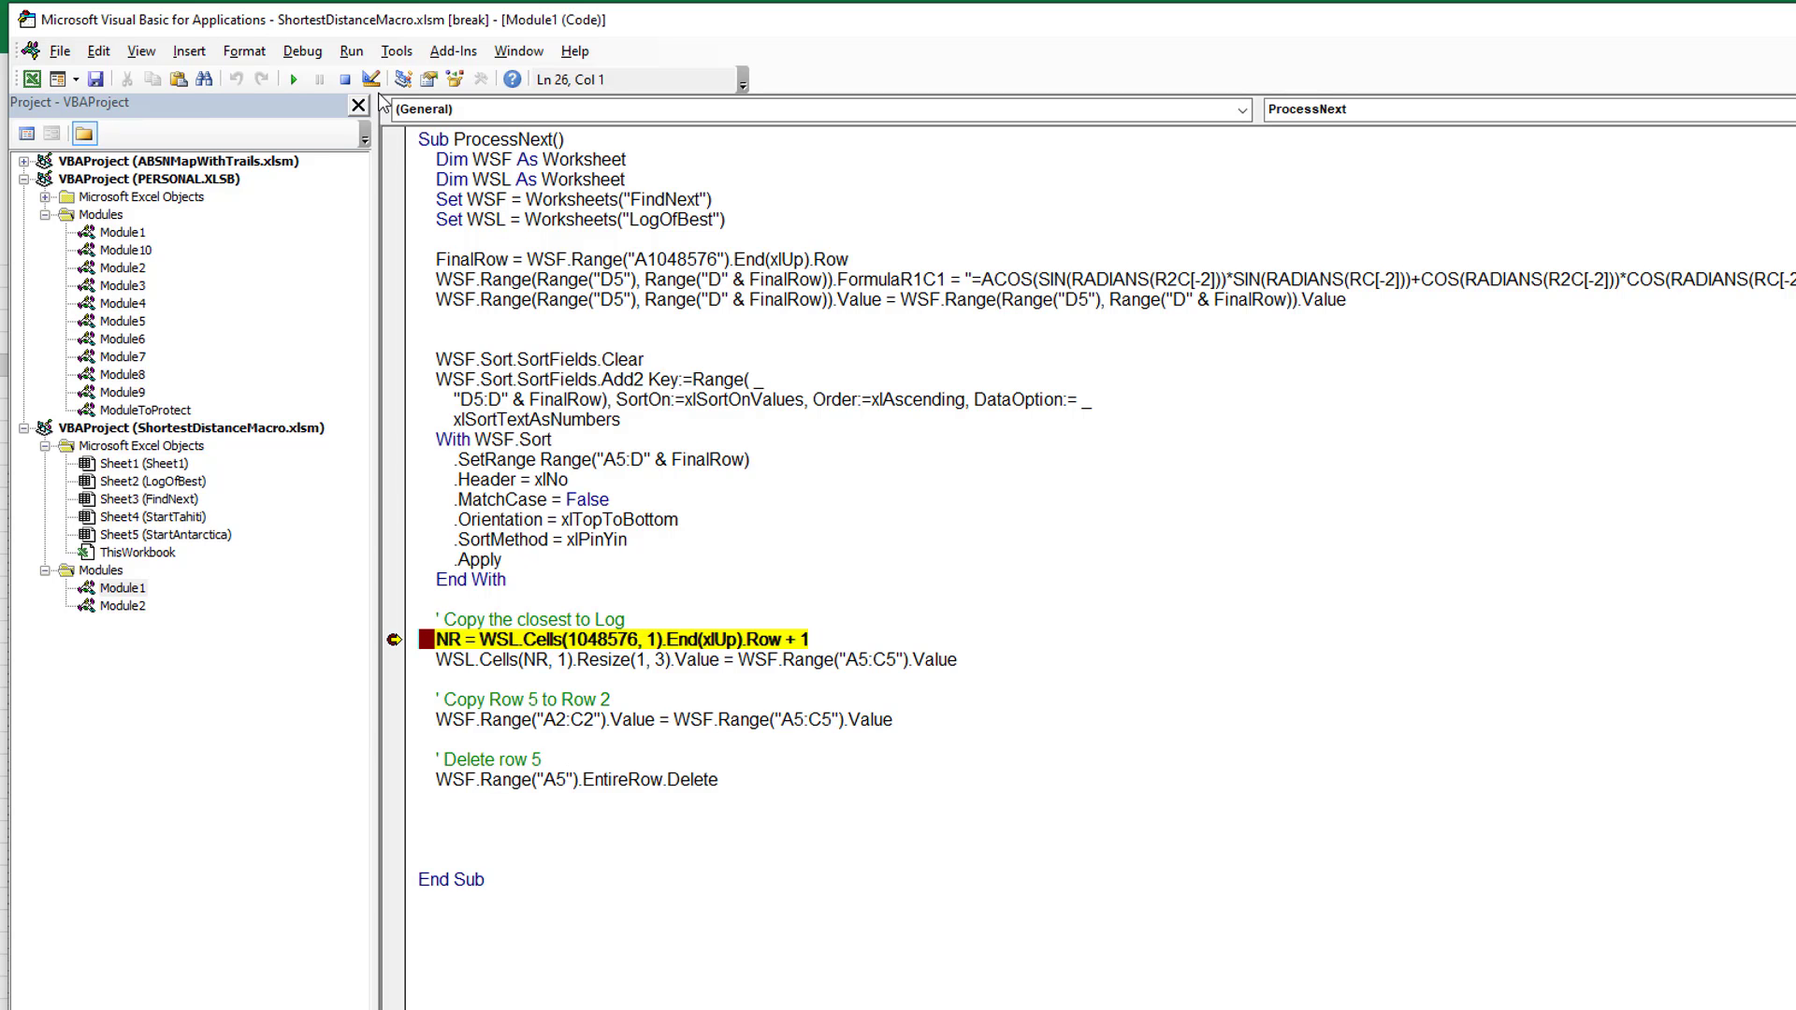
{"action": "left_click", "coordinate": [296, 83]}
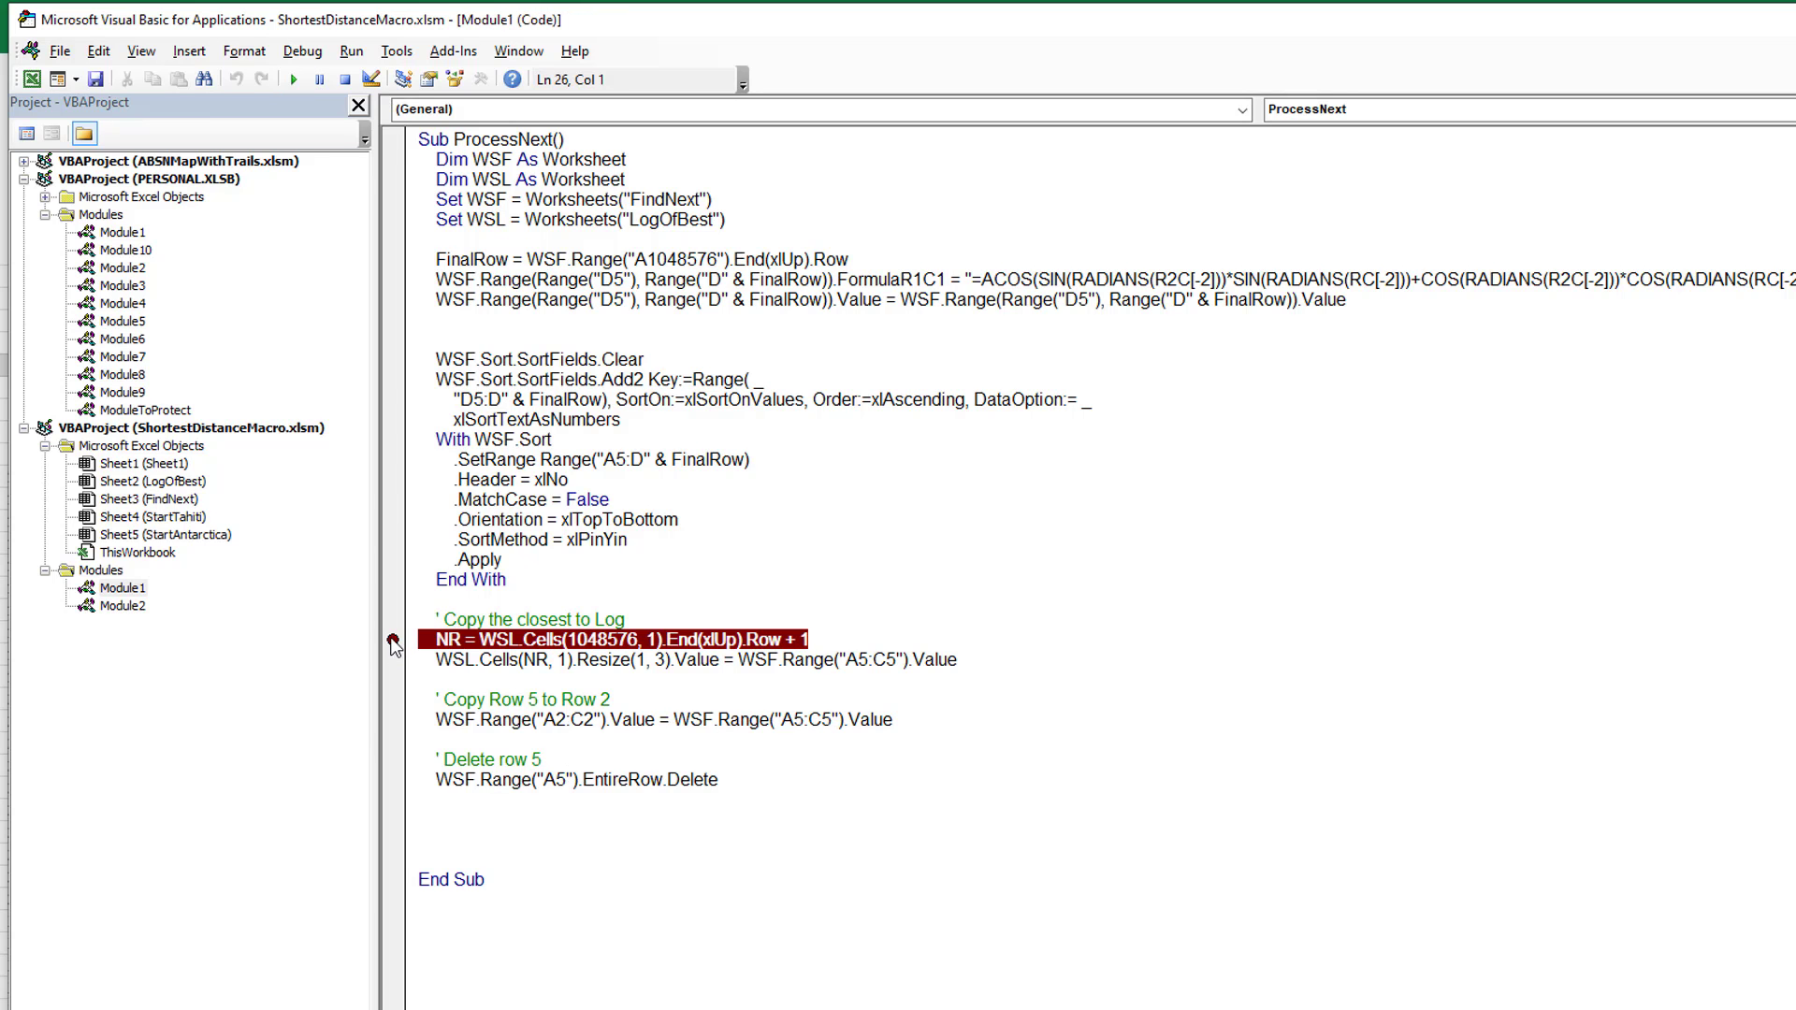
{"action": "key", "text": "alt+F11"}
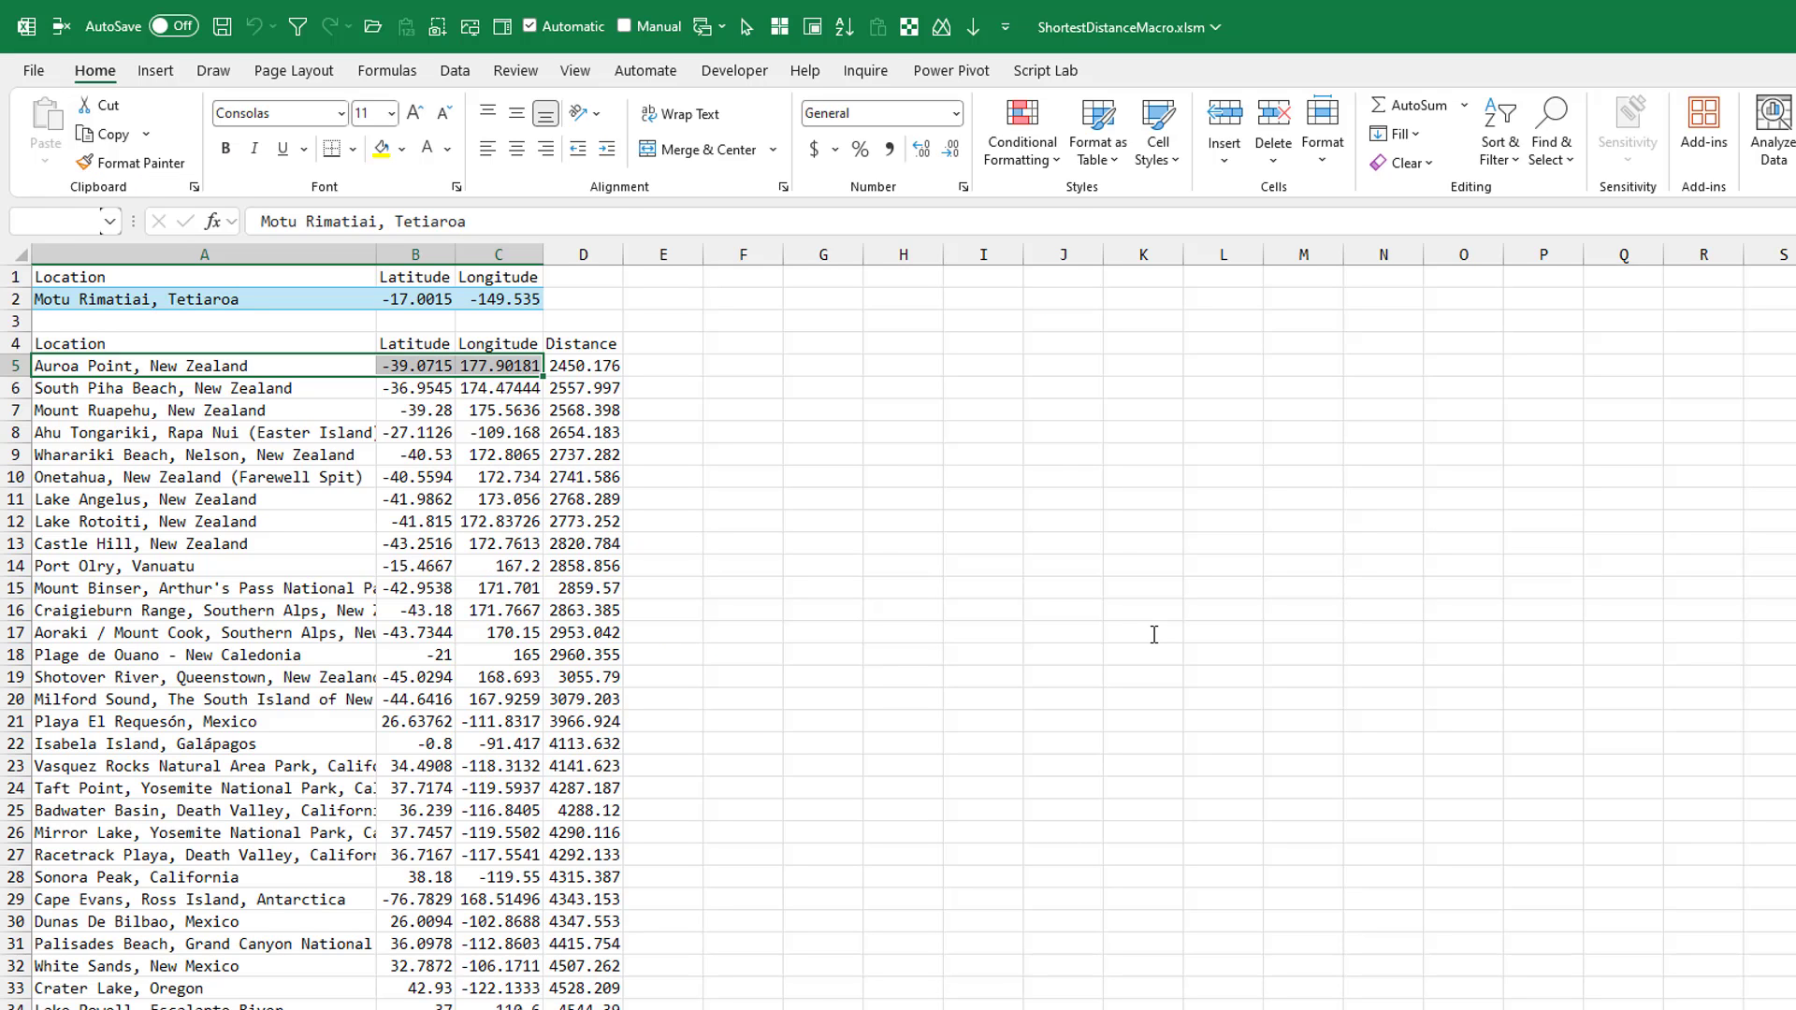
Rerun the nearest-next macro with Ctrl+P until every location is ordered, then select D3.
{"action": "key", "text": "ctrl+p"}
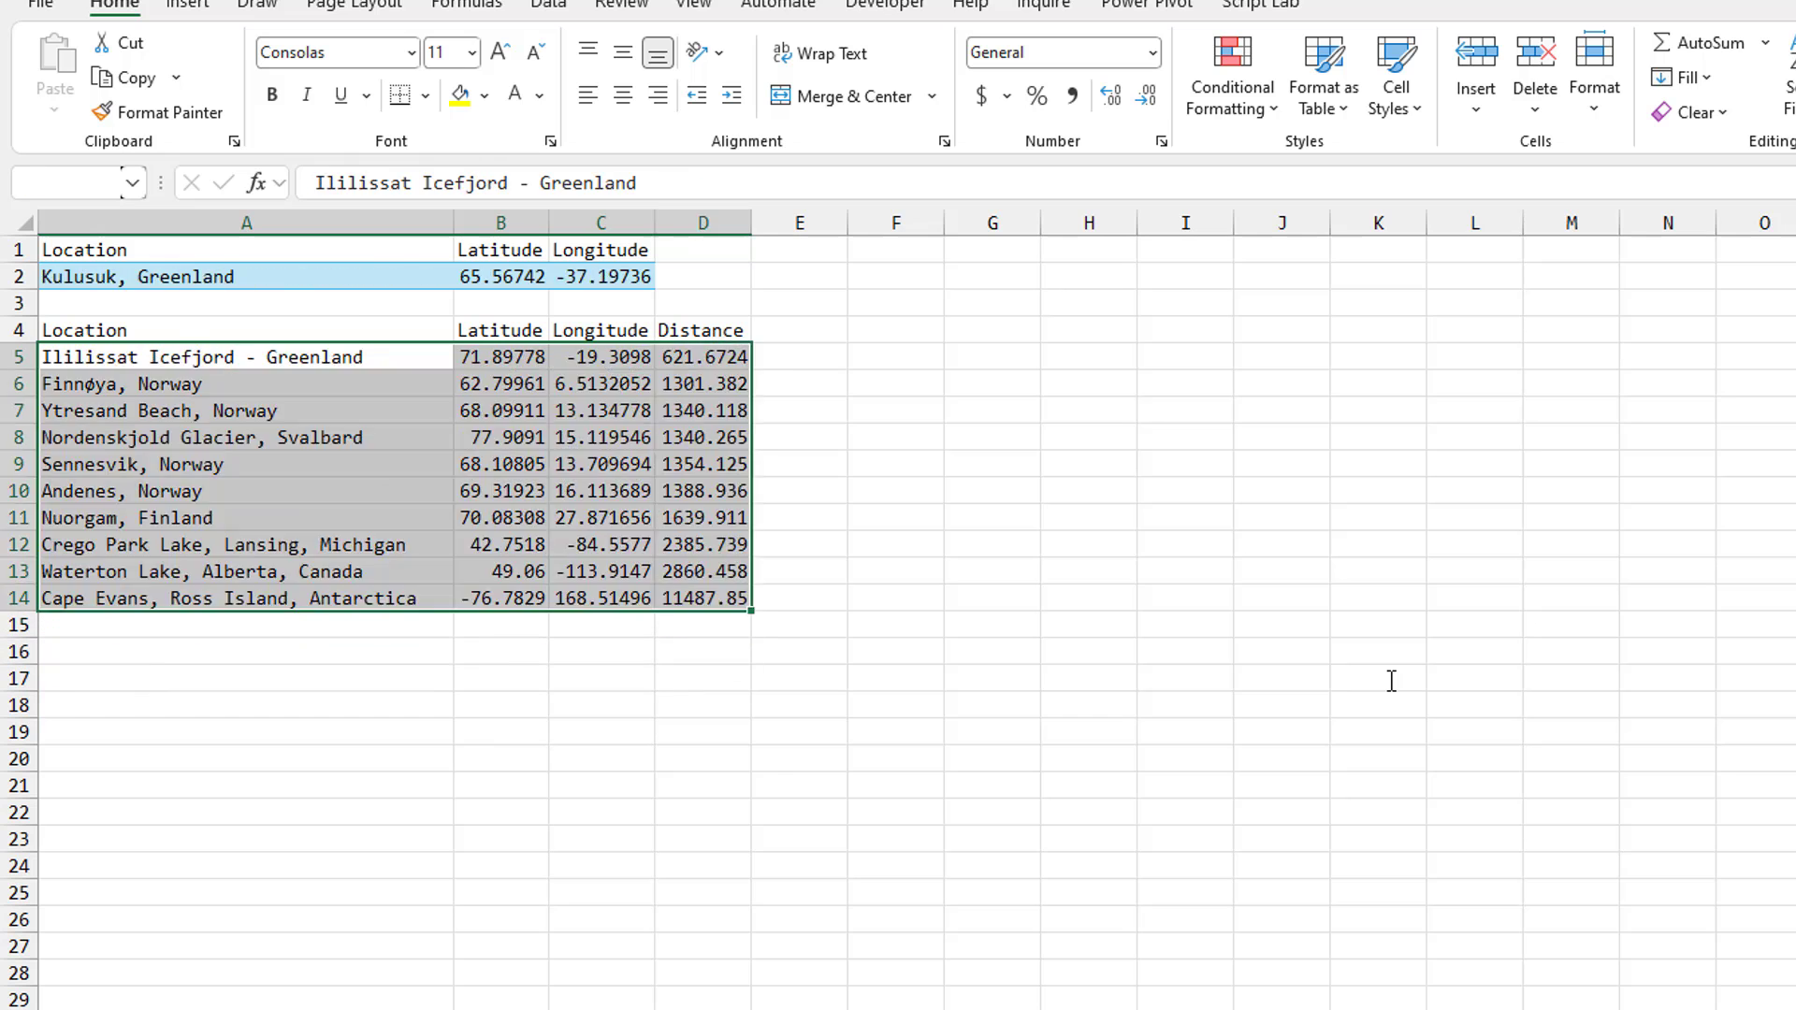
{"action": "left_click", "coordinate": [702, 302]}
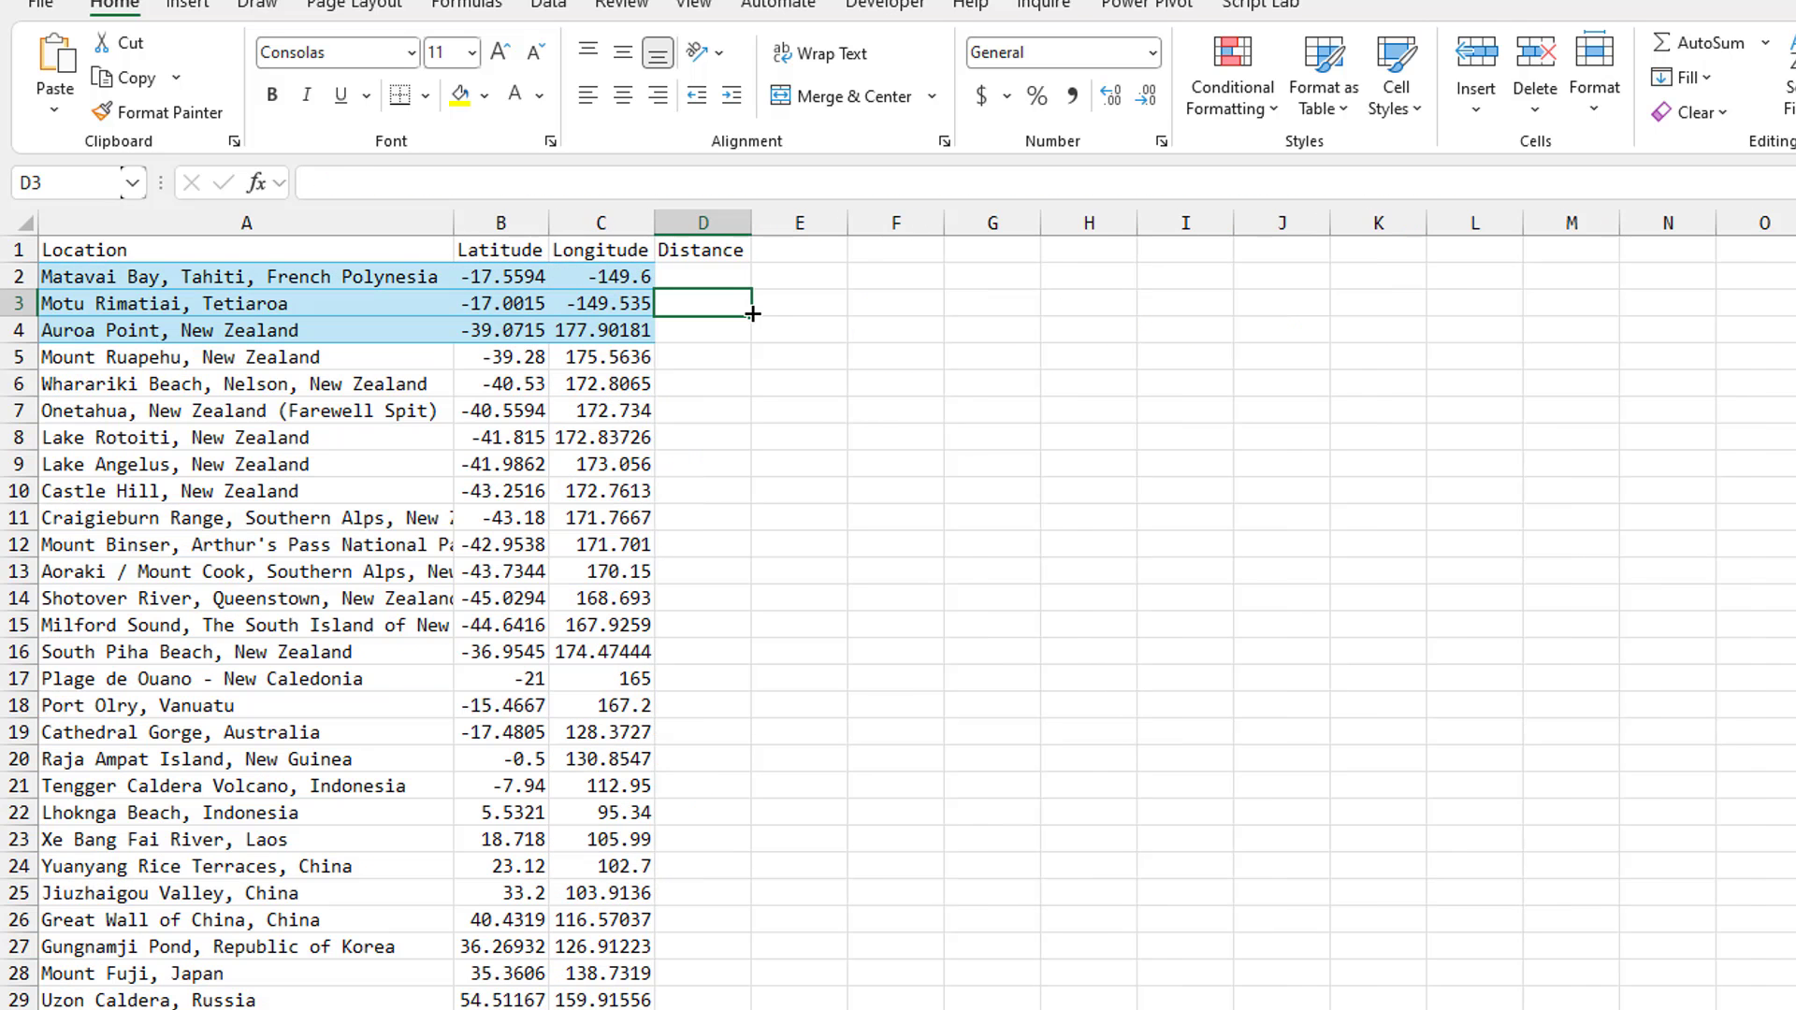
Paste the ACOS distance formula in D3, fill it down, and total it in F4 with =SUM(D3:D147).
{"action": "type", "text": "=ACOS(SIN(RADIANS(B2))*SIN(RADIANS(B3))+COS(RADIANS(B2))*COS(RADIANS(B3))*COS(RADIANS(C3)-RADIANS(C2)))*3958"}
{"action": "double_click", "coordinate": [753, 313]}
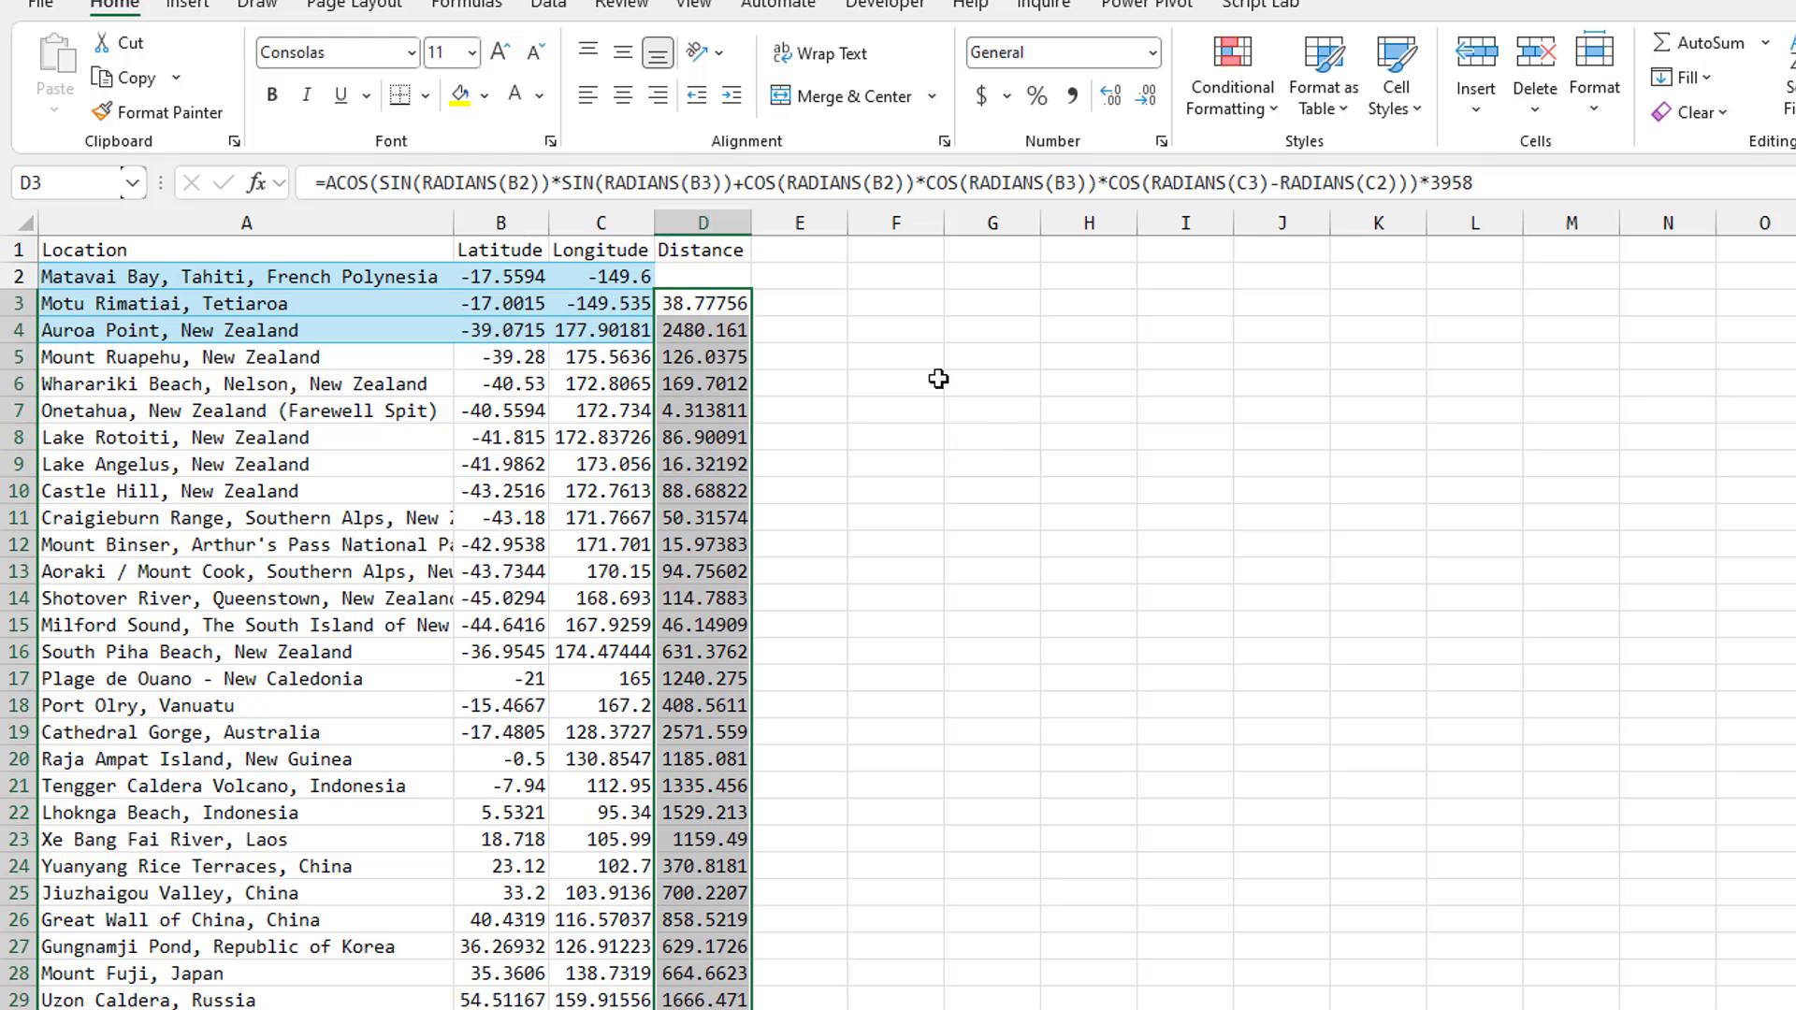
{"action": "left_click", "coordinate": [921, 333]}
{"action": "type", "text": "=sum("}
{"action": "key", "text": "Left"}
{"action": "key", "text": "Up"}
{"action": "key", "text": "Left"}
{"action": "key", "text": "Left"}
{"action": "key", "text": "Right"}
{"action": "key", "text": "ctrl+shift+Down"}
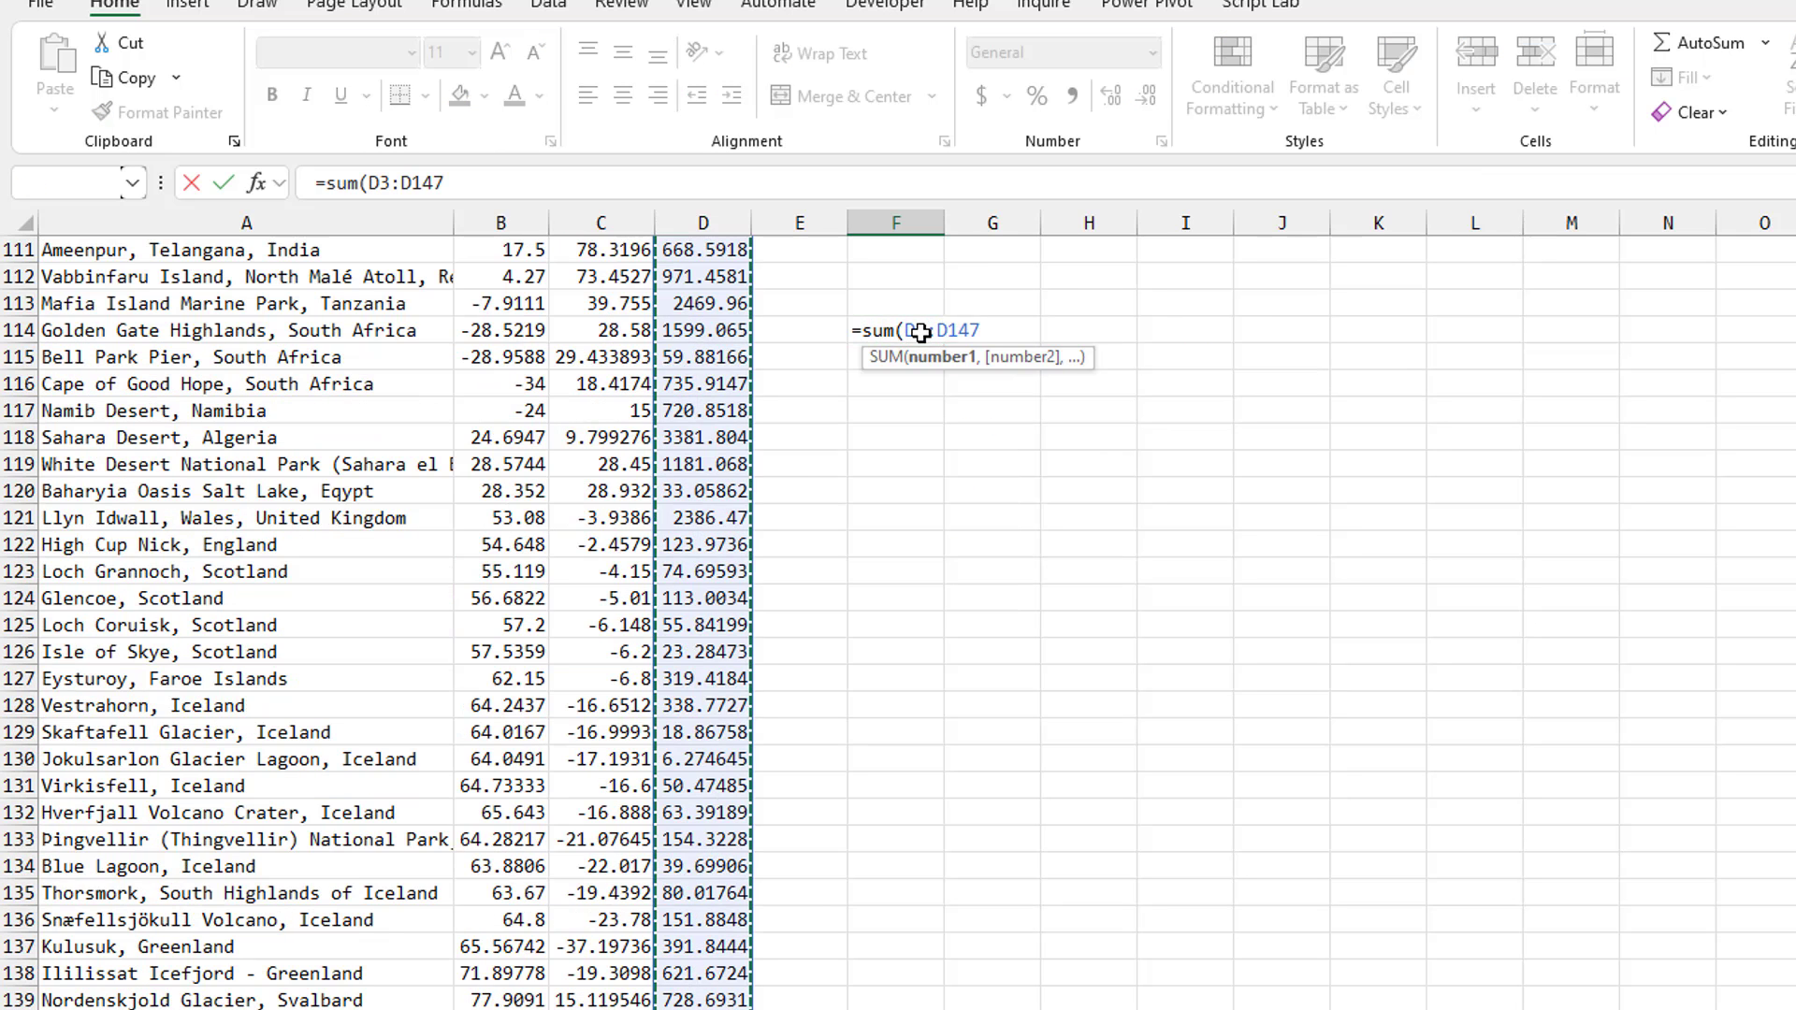
{"action": "key", "text": "Return"}
{"action": "key", "text": "Up"}
{"action": "key", "text": "Up"}
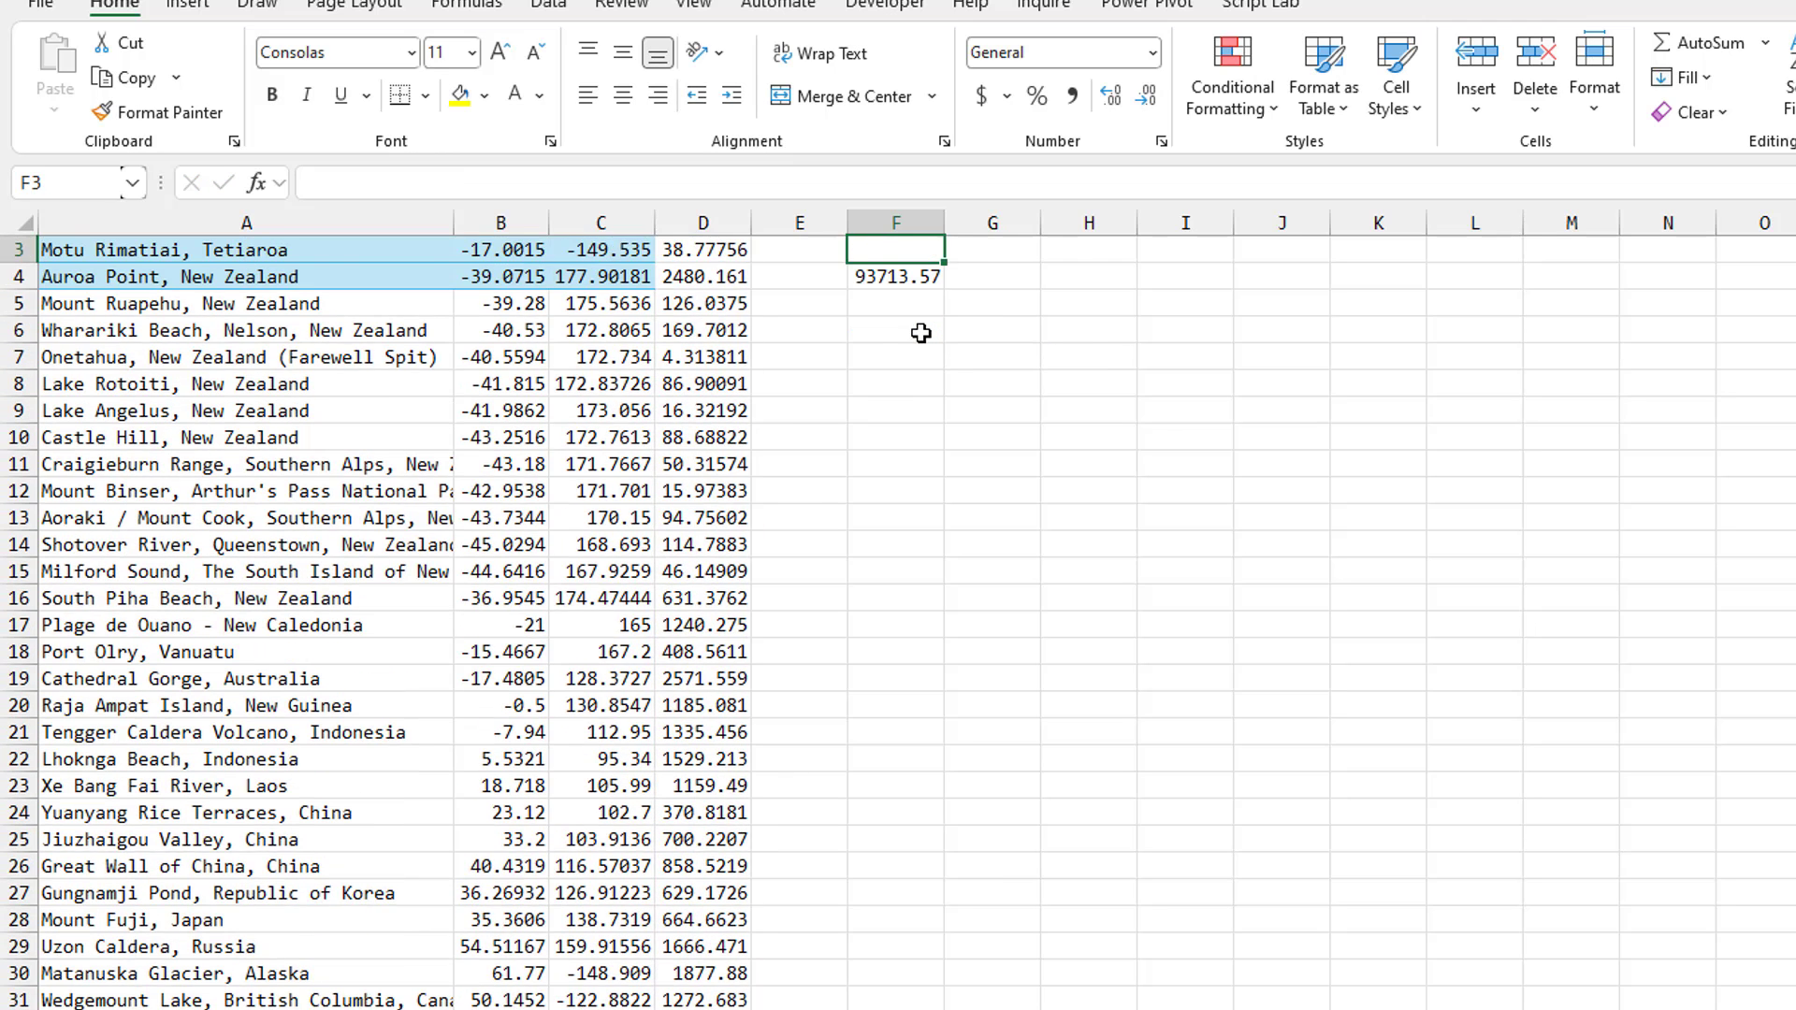
Verify the 93713.57 route total in F4, then move to the Cape Evans worksheet.
{"action": "scroll", "coordinate": [921, 333], "scroll_direction": "up", "scroll_amount": 1}
{"action": "key", "text": "Up"}
{"action": "left_click", "coordinate": [921, 333]}
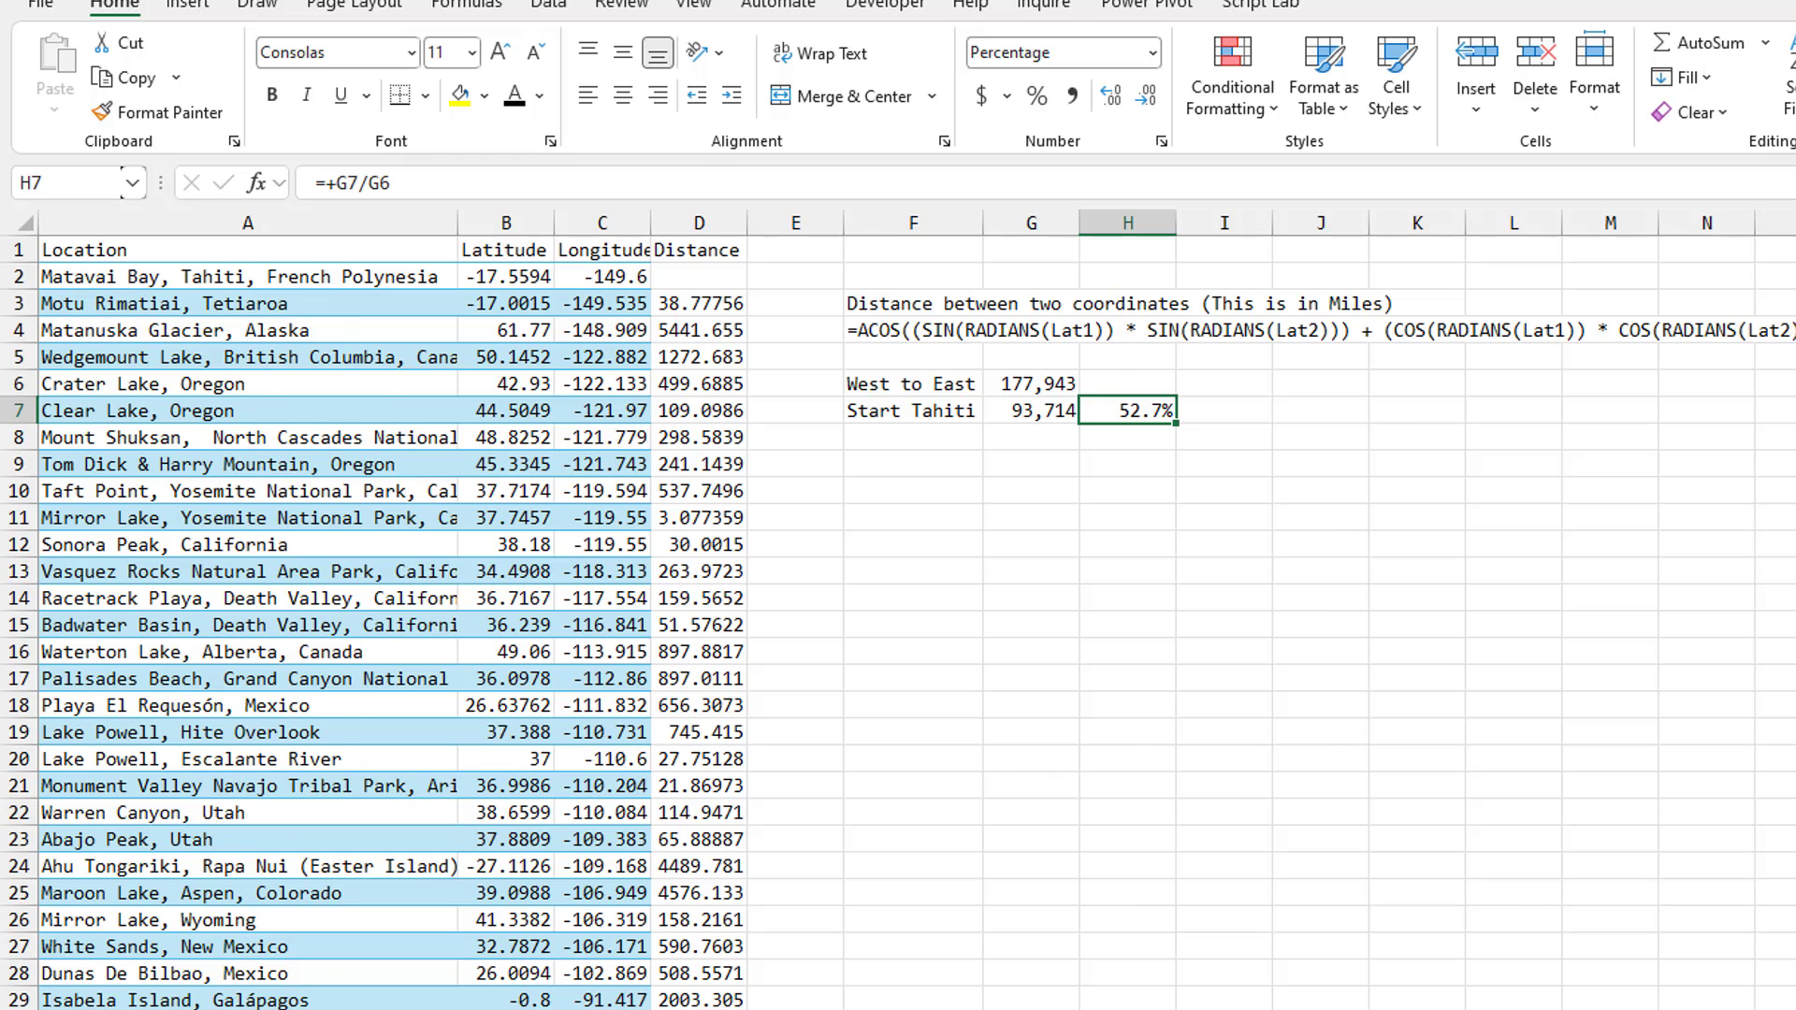
{"action": "key", "text": "ctrl+Page_Down"}
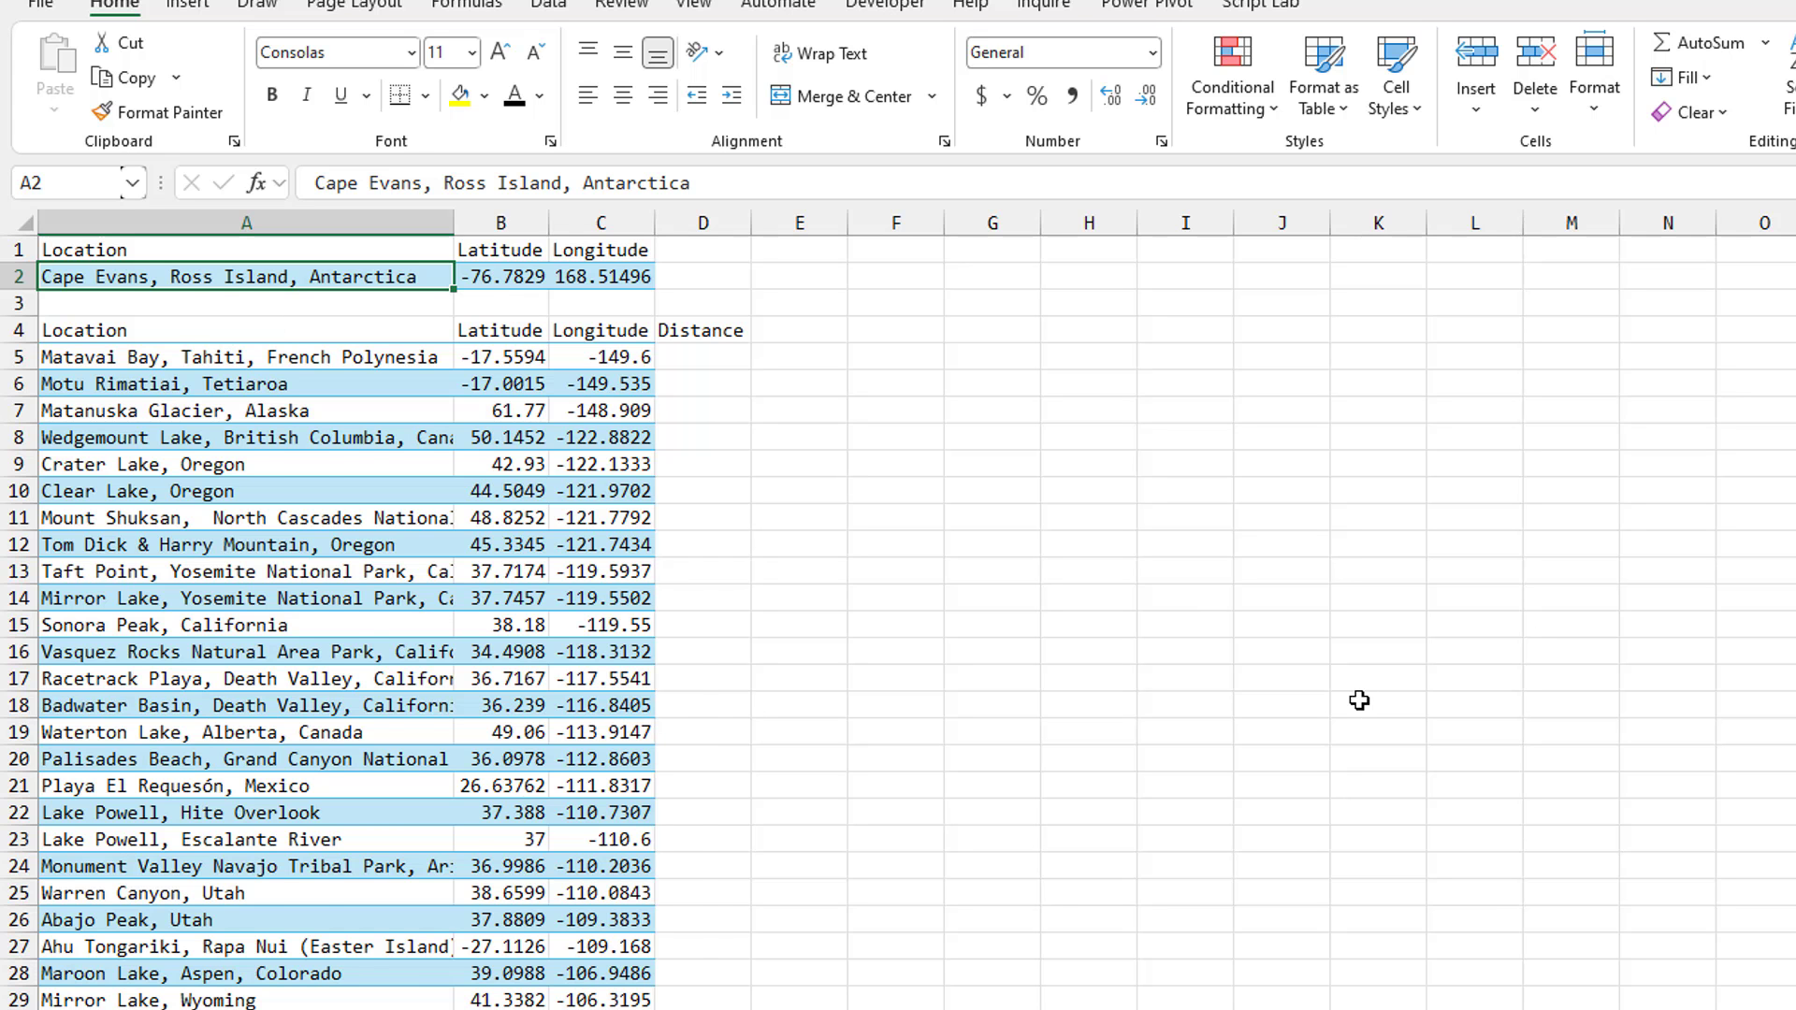
Advance past the Shotover River sheet and AutoFit column A to the location names.
{"action": "key", "text": "ctrl+Page_Down"}
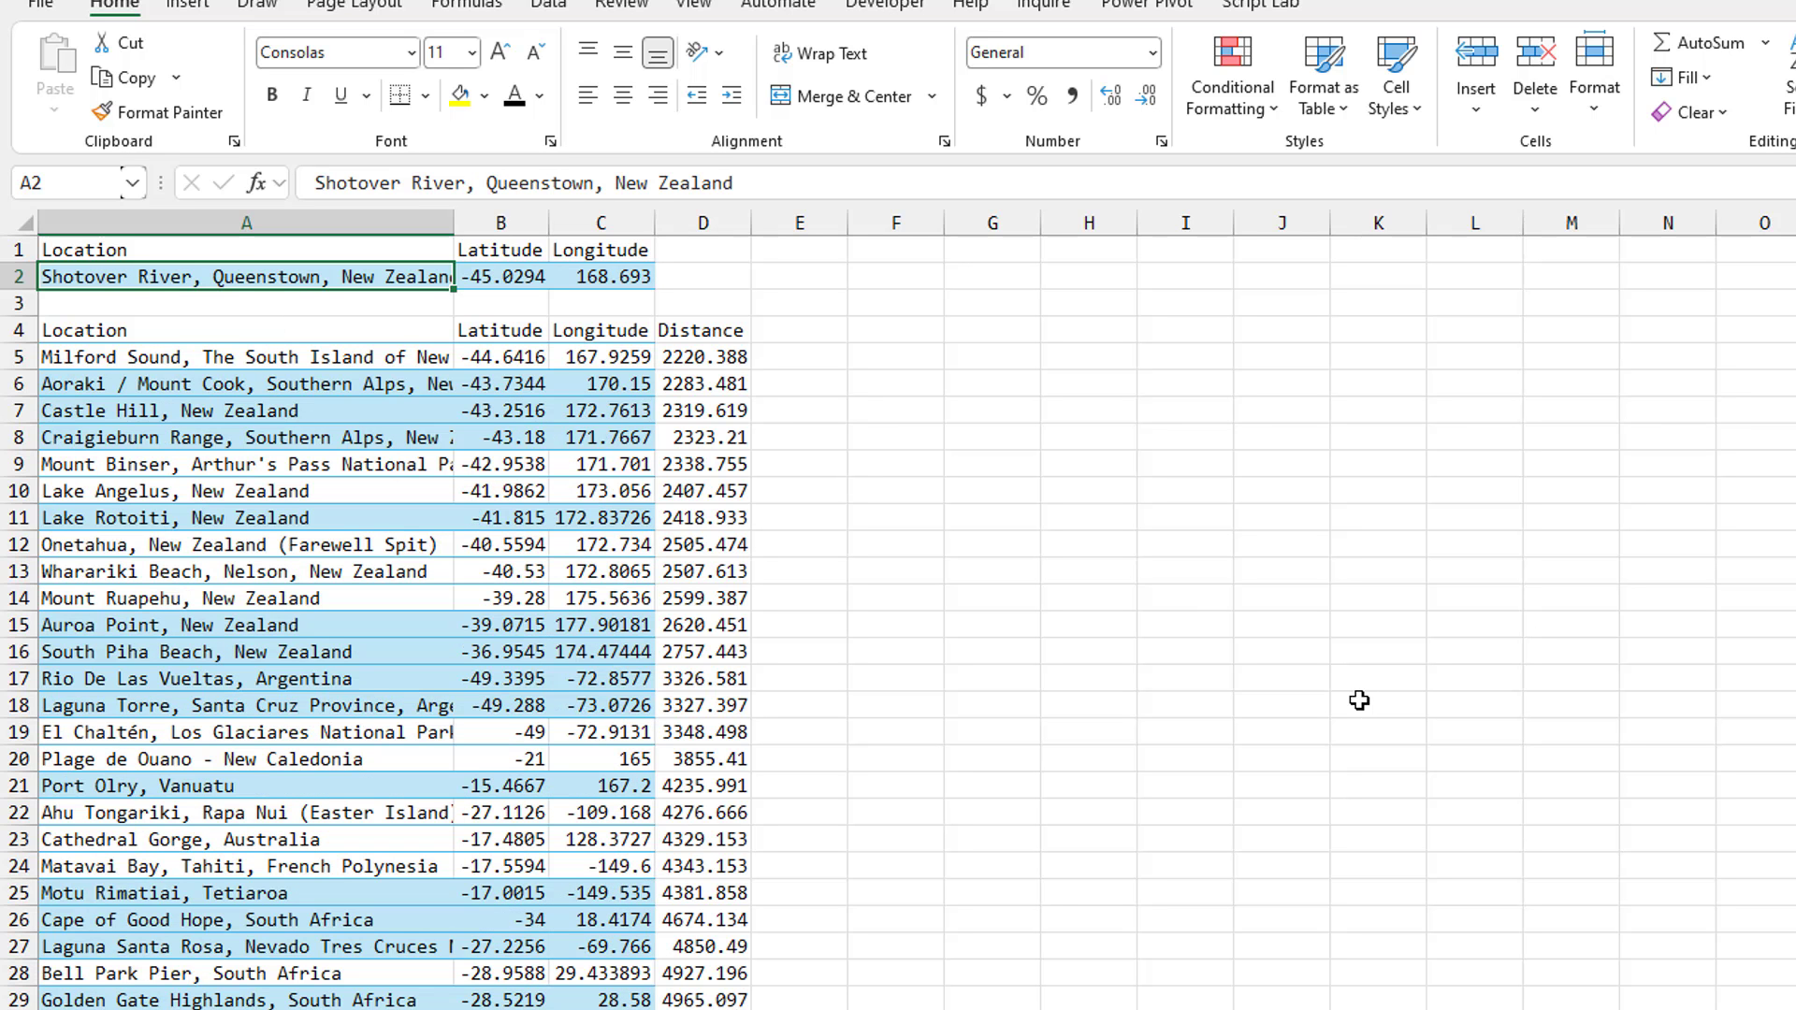
{"action": "key", "text": "ctrl+Page_Down"}
{"action": "key", "text": "ctrl+Page_Down"}
{"action": "key", "text": "ctrl+Page_Down"}
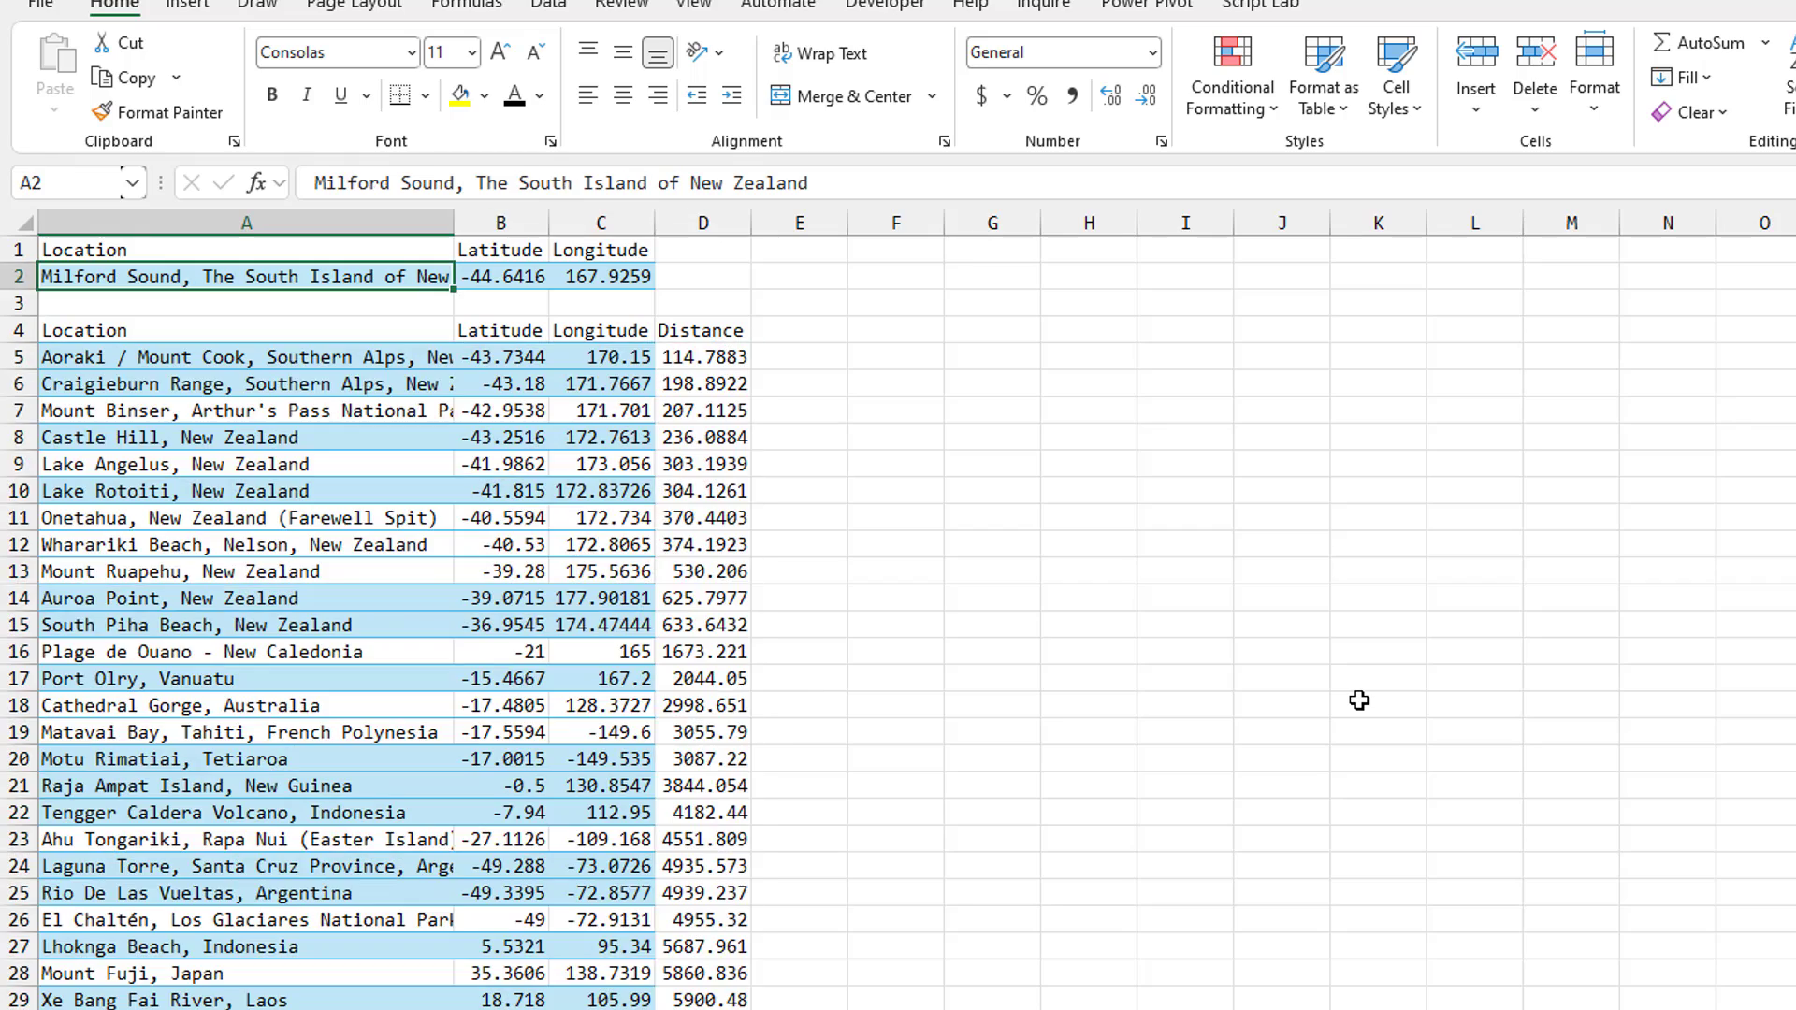
{"action": "double_click", "coordinate": [454, 223]}
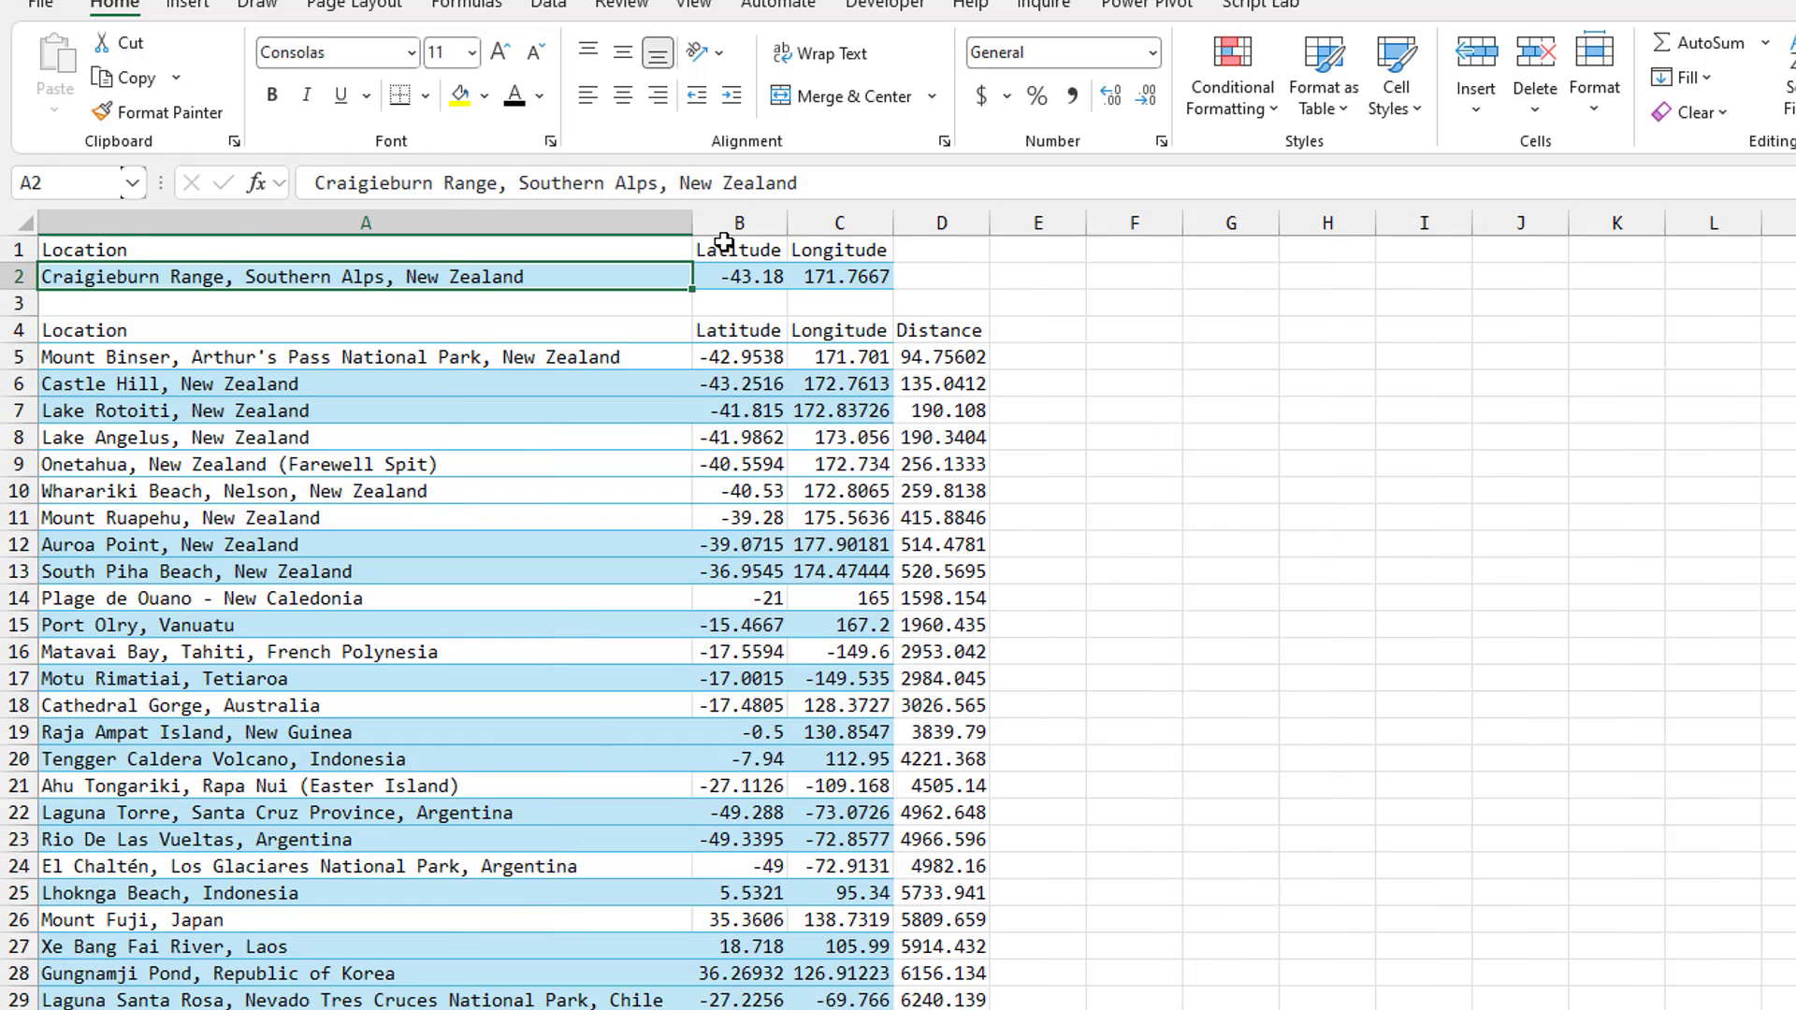
Step through the route worksheets from Castle Hill to Cape of Good Hope.
{"action": "key", "text": "ctrl+Page_Down"}
{"action": "key", "text": "ctrl+Page_Down"}
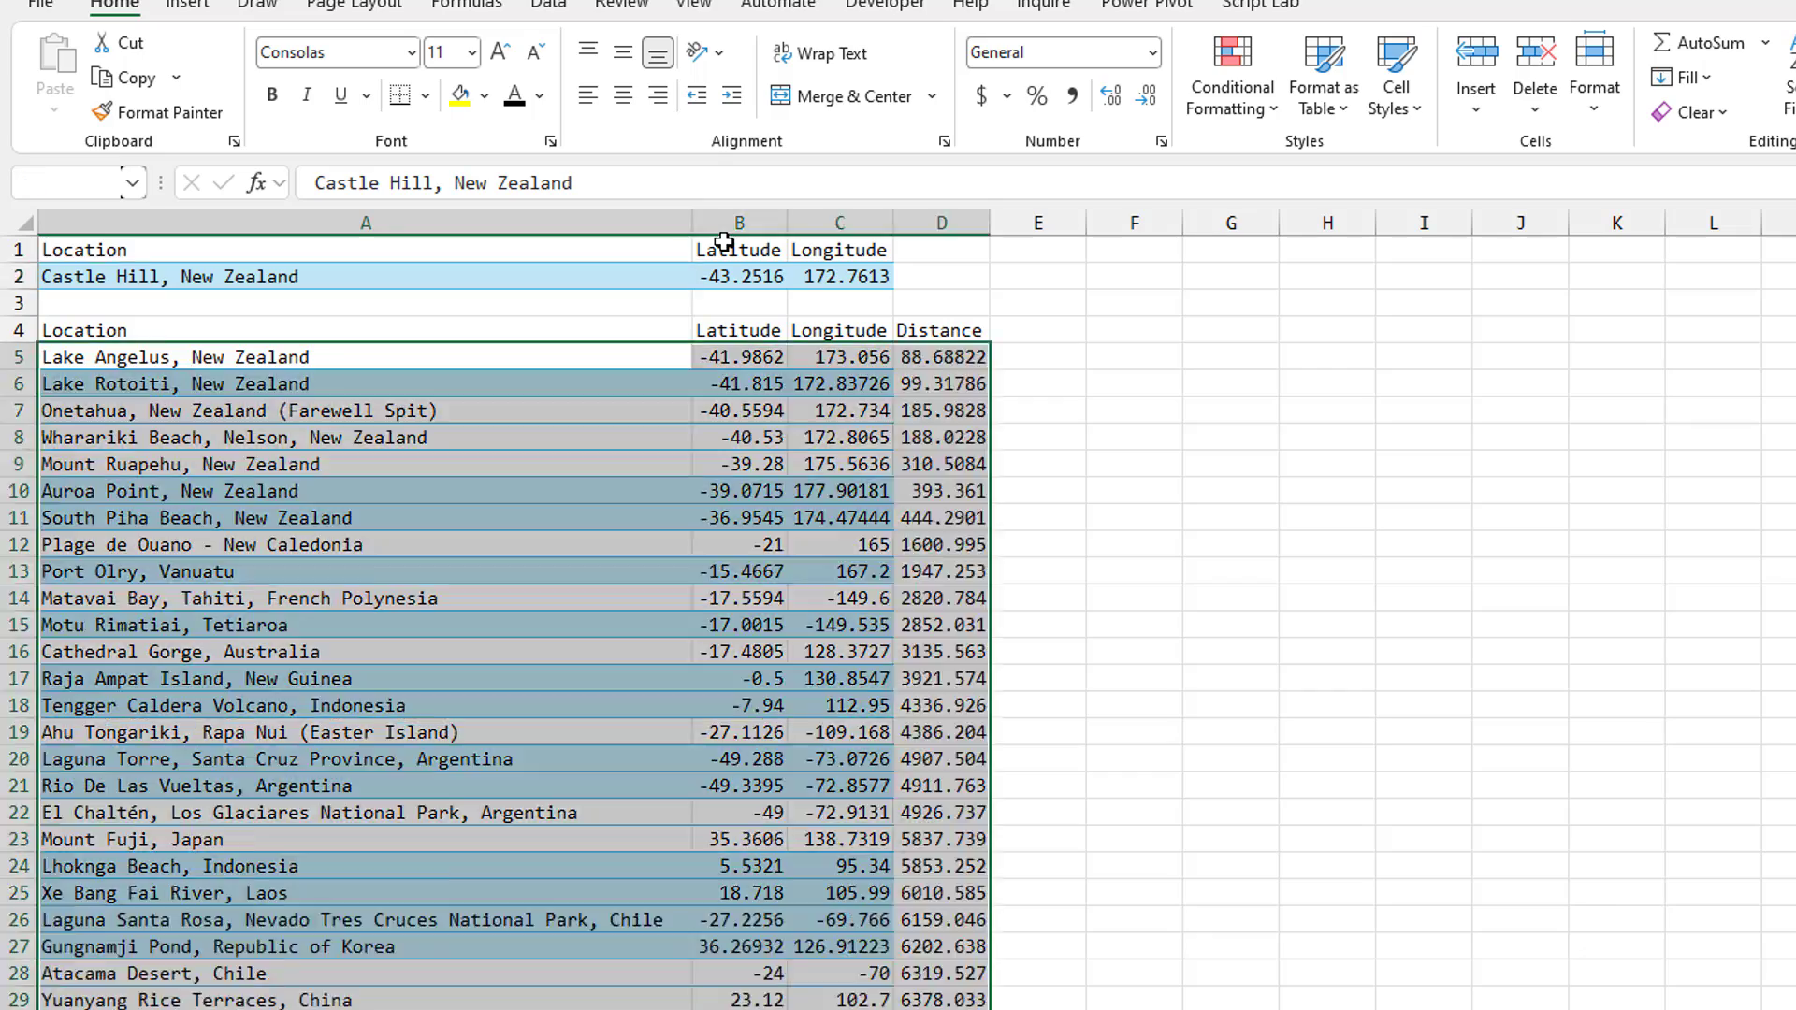
{"action": "key", "text": "ctrl+Page_Down"}
{"action": "key", "text": "ctrl+Page_Down"}
{"action": "key", "text": "ctrl+Page_Down"}
{"action": "key", "text": "ctrl+Page_Down"}
{"action": "key", "text": "ctrl+Page_Down"}
{"action": "key", "text": "ctrl+Page_Down"}
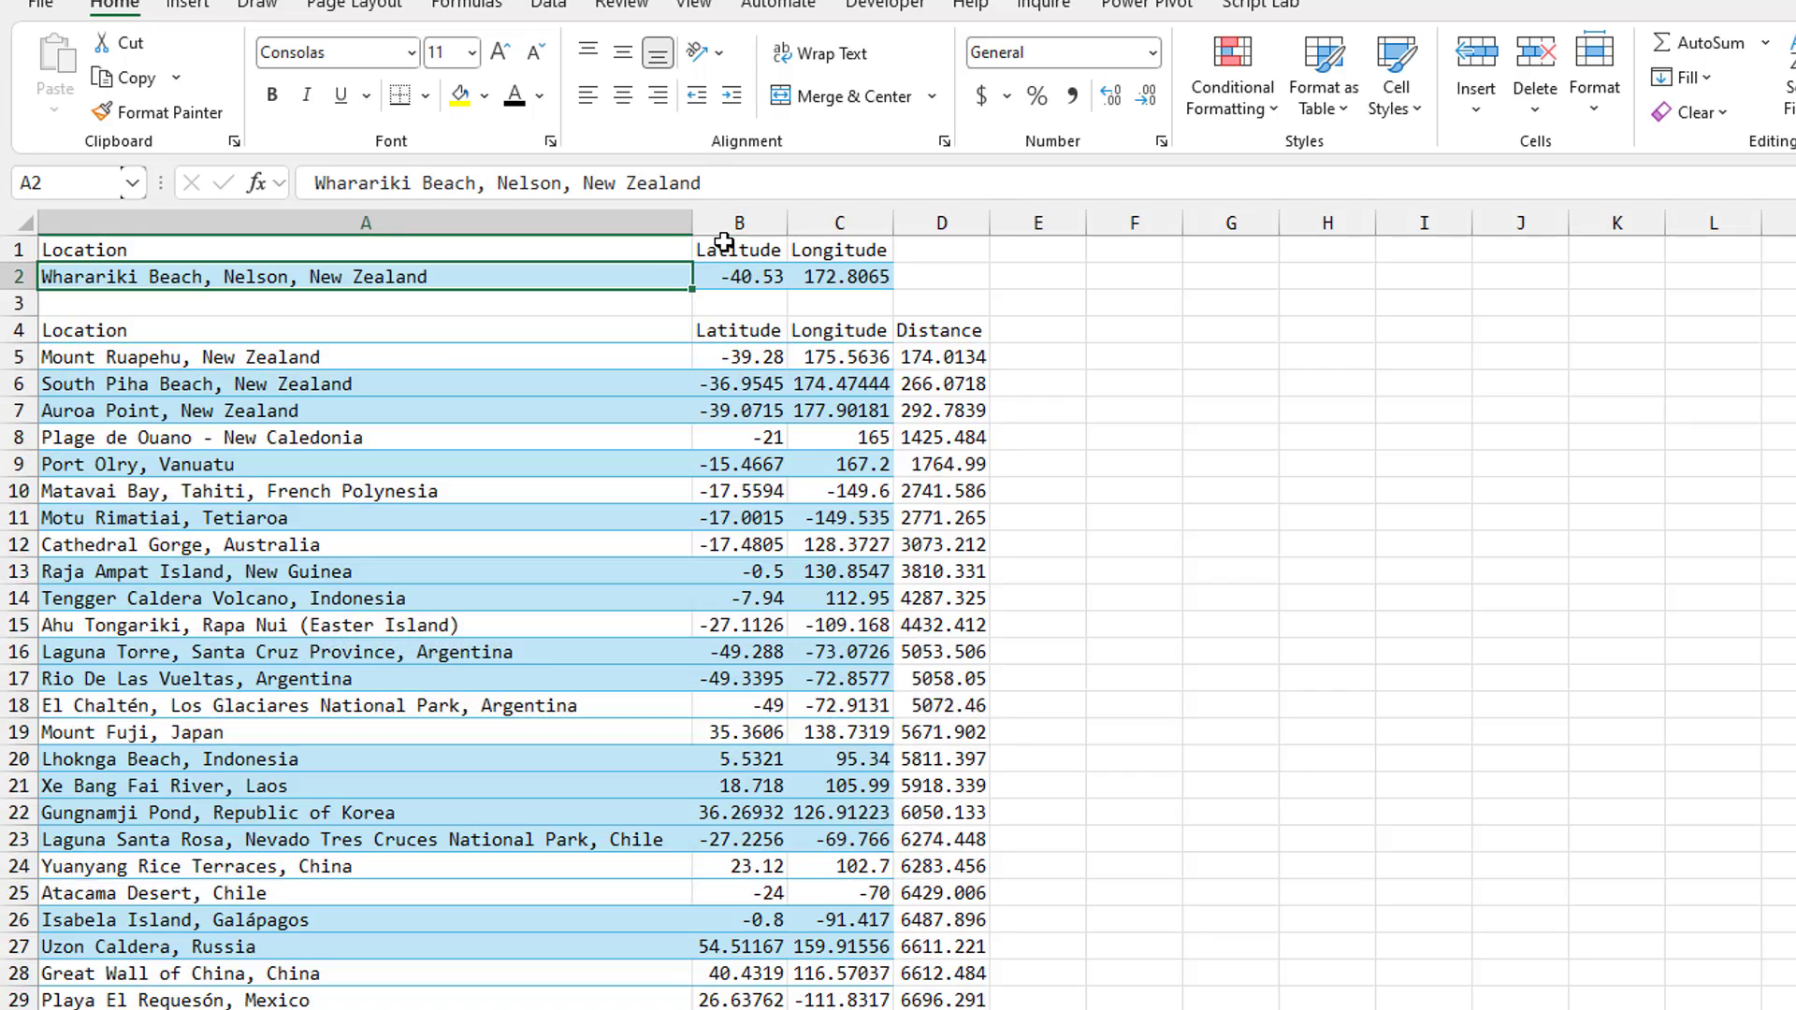
{"action": "key", "text": "ctrl+Page_Down"}
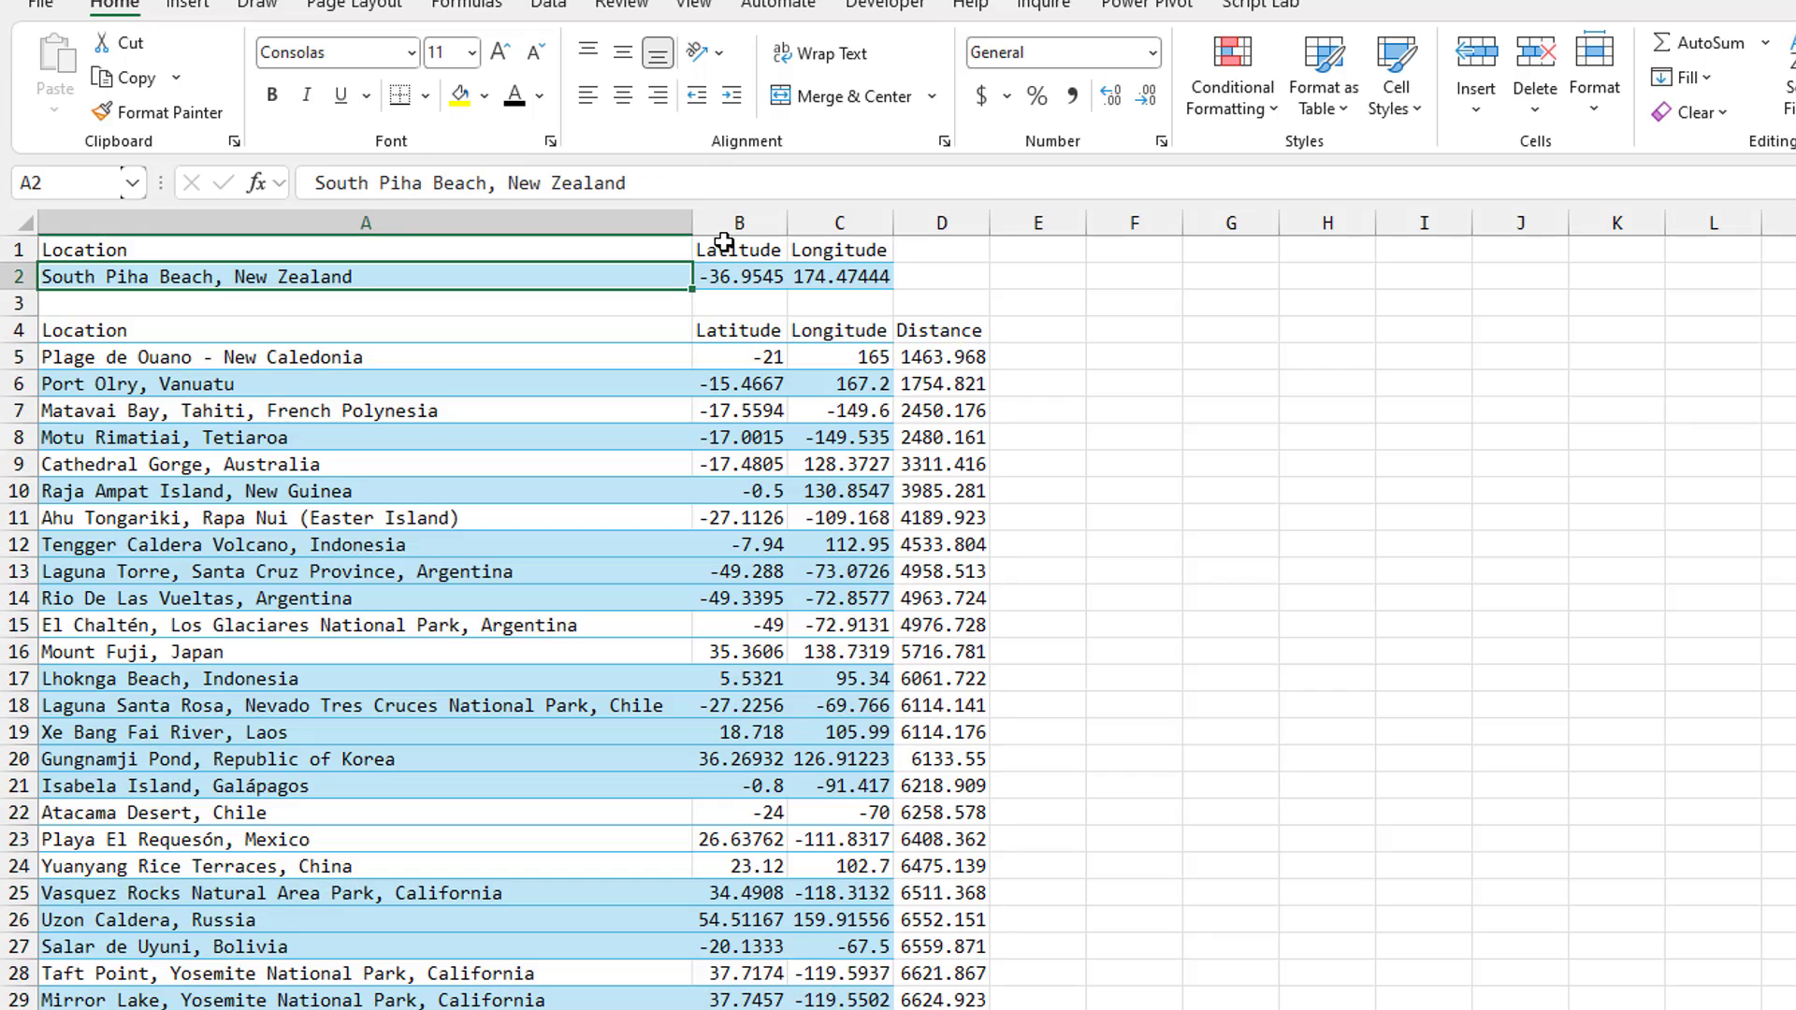
{"action": "key", "text": "ctrl+Page_Down"}
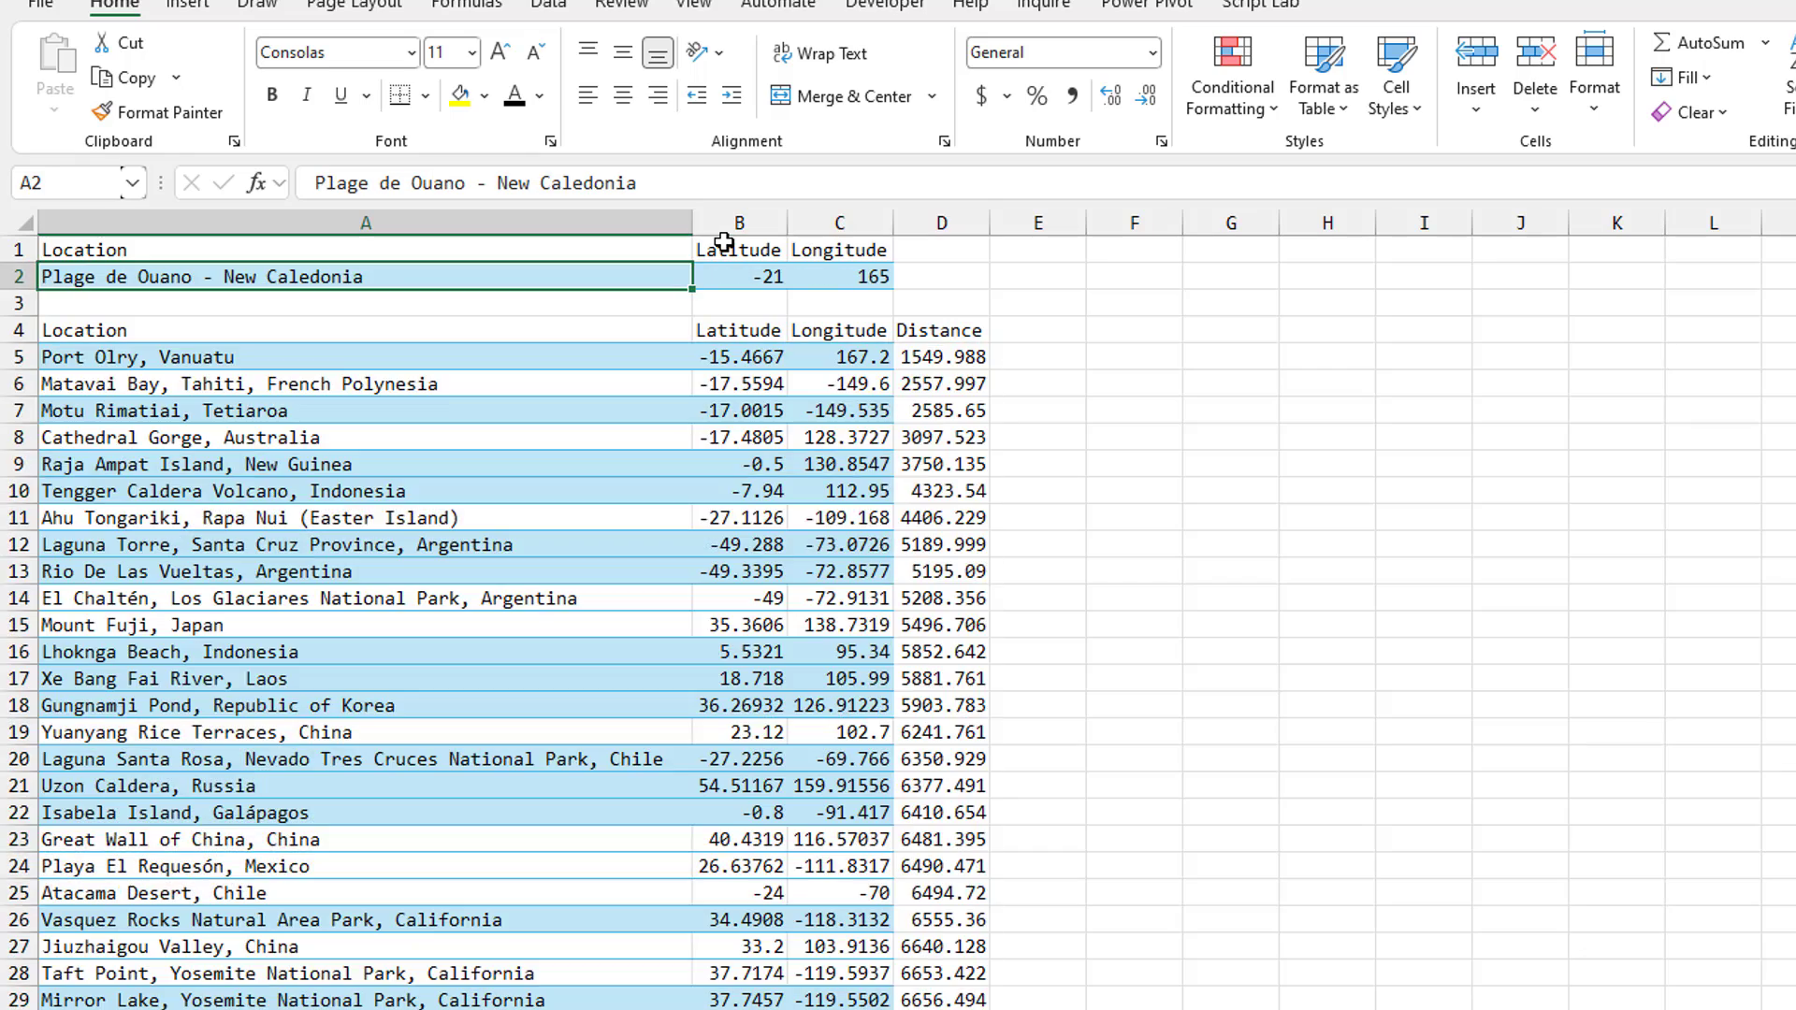
{"action": "key", "text": "ctrl+Page_Down"}
{"action": "key", "text": "ctrl+Page_Down"}
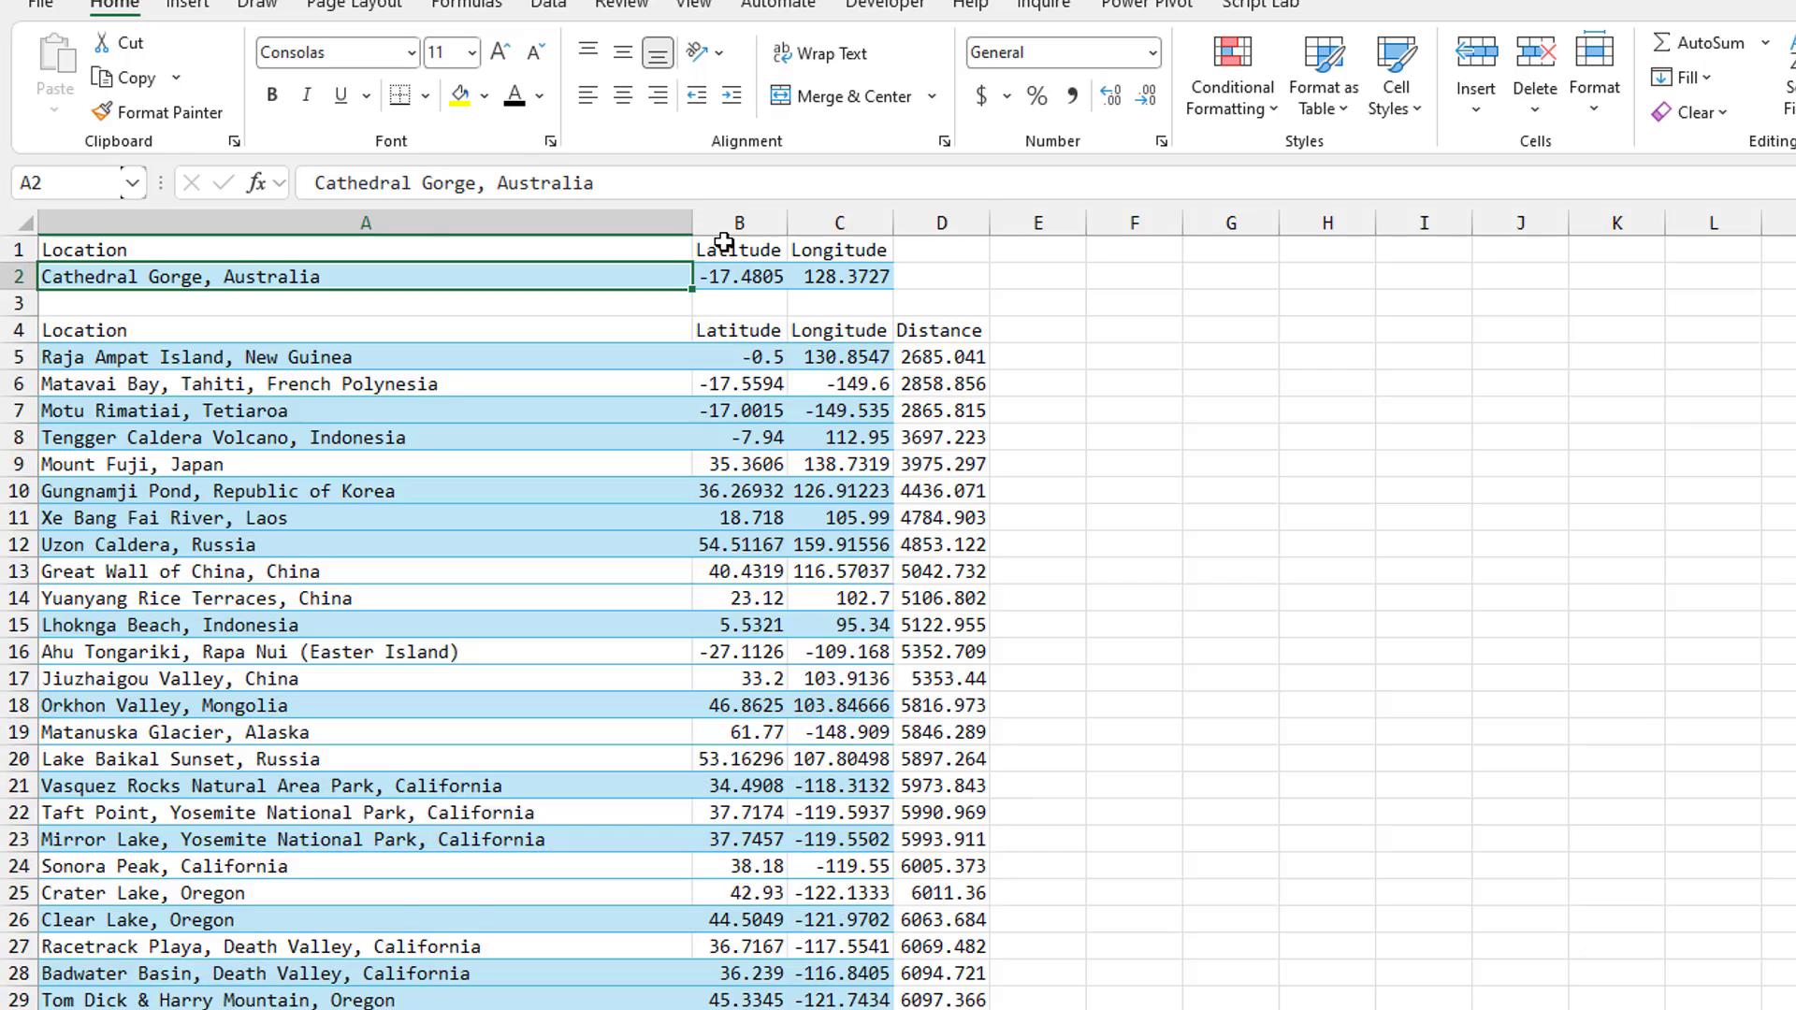
{"action": "key", "text": "ctrl+Page_Down"}
{"action": "key", "text": "ctrl+Page_Down"}
{"action": "key", "text": "ctrl+Page_Down"}
{"action": "key", "text": "ctrl+Page_Down"}
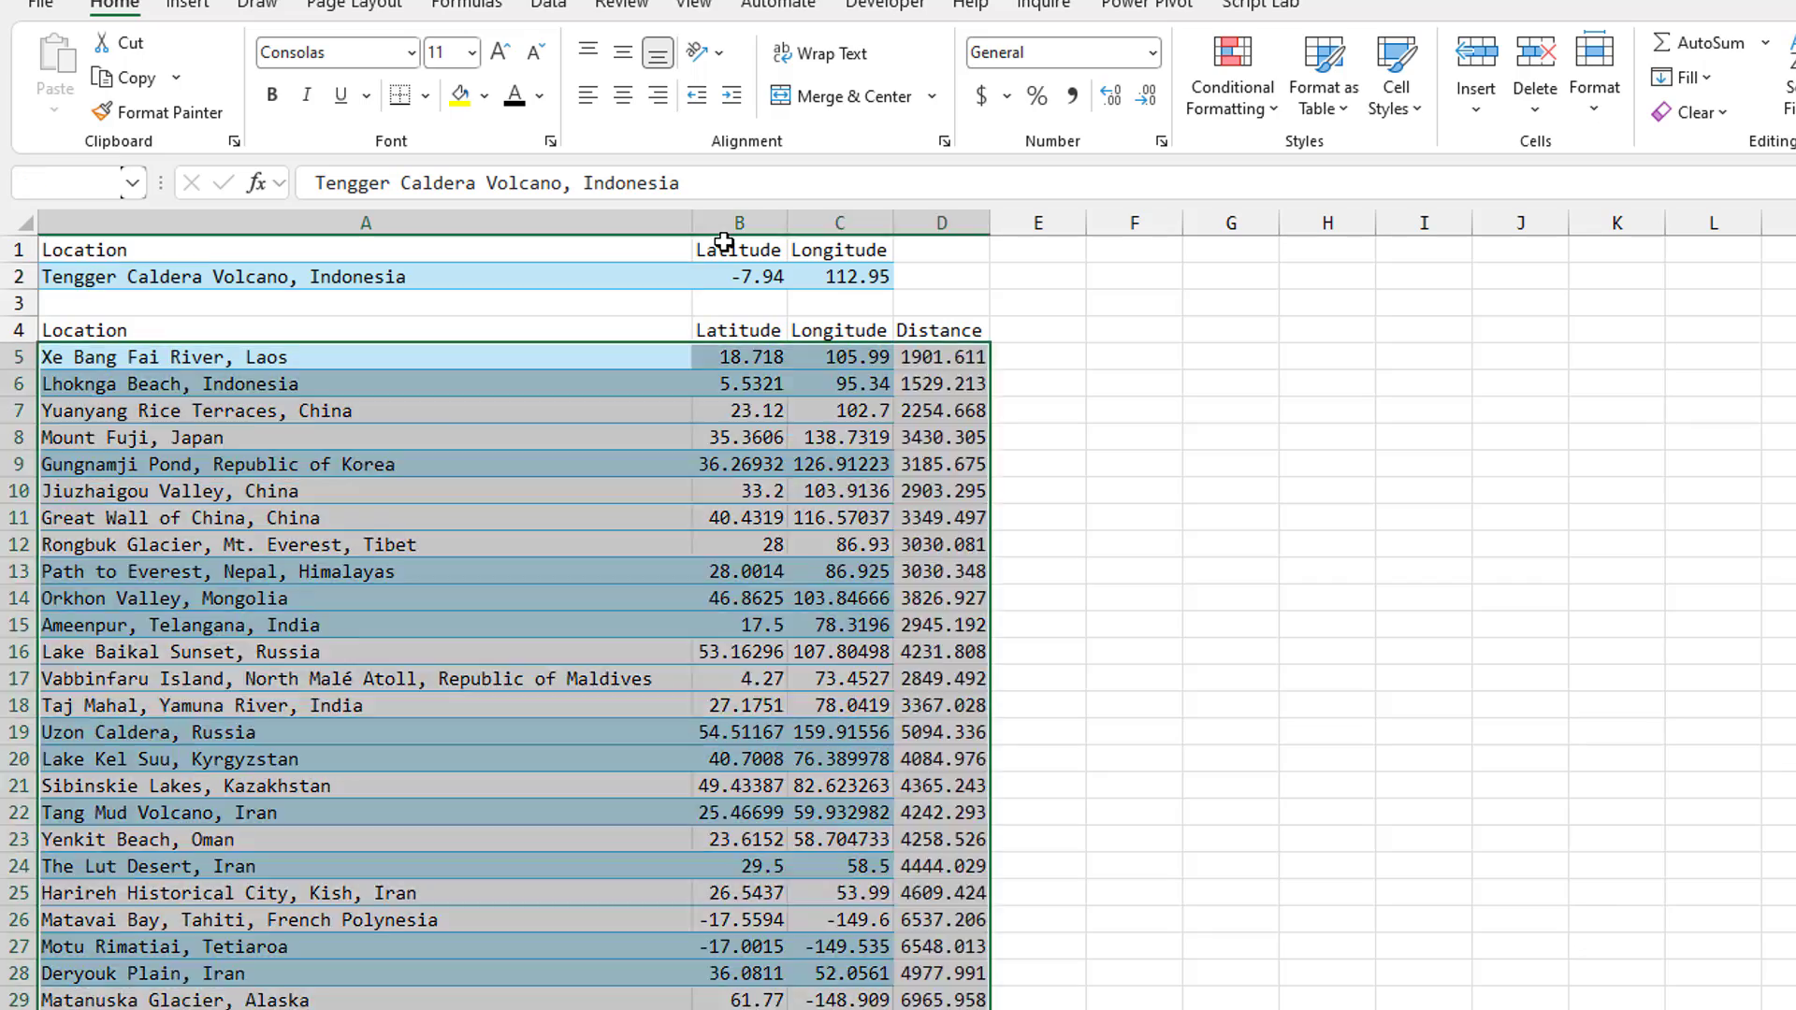
{"action": "key", "text": "ctrl+Page_Down"}
{"action": "key", "text": "ctrl+Page_Down"}
{"action": "key", "text": "ctrl+Page_Down"}
{"action": "key", "text": "ctrl+Page_Down"}
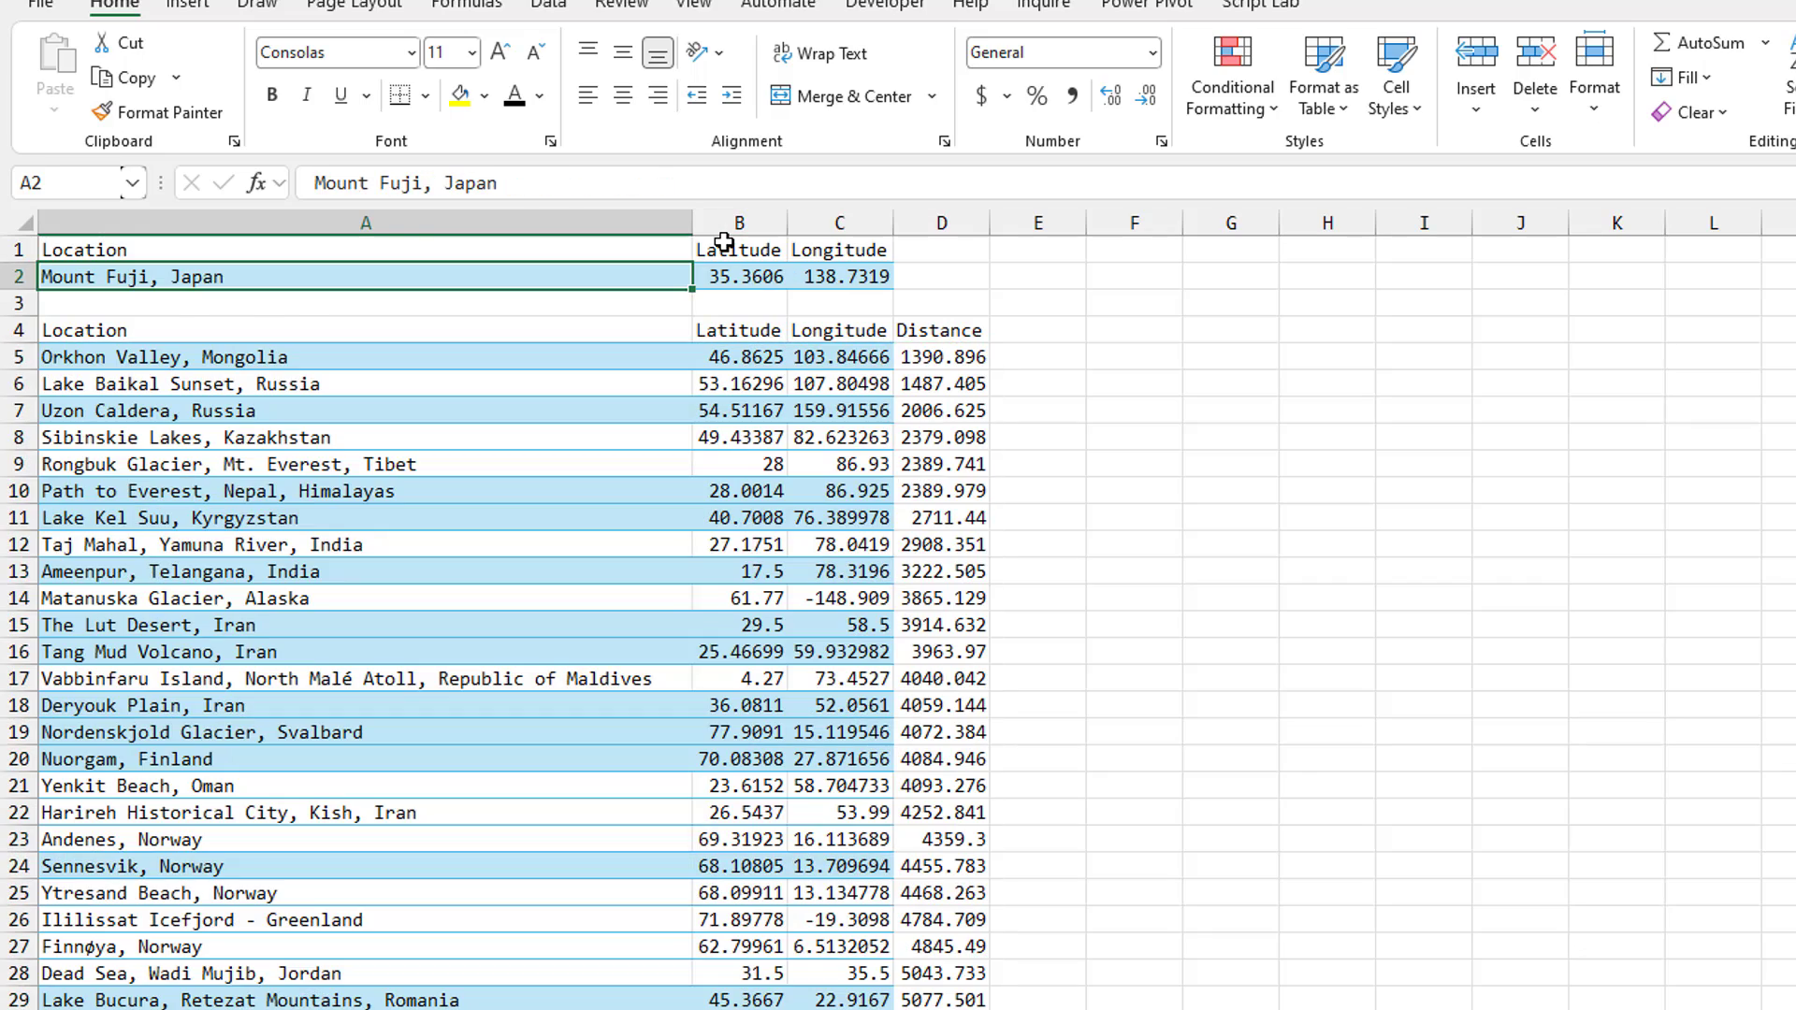
{"action": "key", "text": "ctrl+Page_Down"}
{"action": "key", "text": "ctrl+Page_Down"}
{"action": "key", "text": "ctrl+Page_Down"}
{"action": "key", "text": "ctrl+Page_Down"}
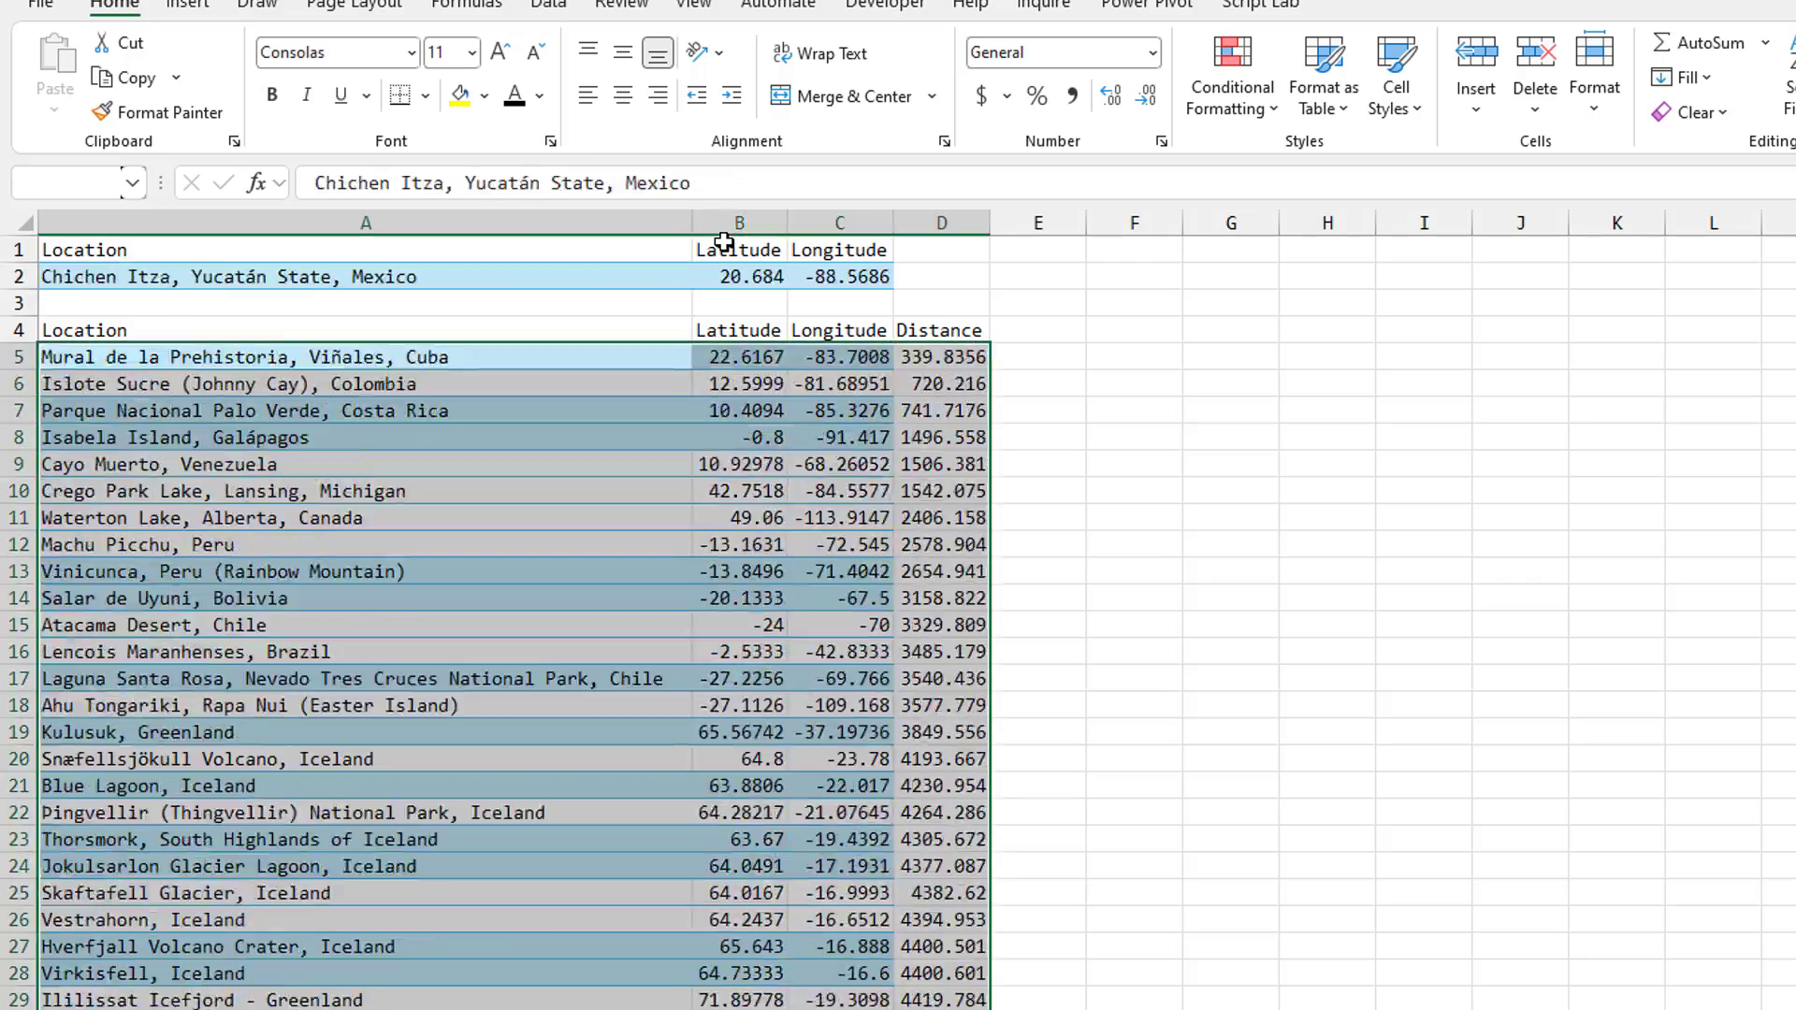
{"action": "key", "text": "ctrl+Page_Down"}
{"action": "key", "text": "ctrl+Page_Down"}
{"action": "key", "text": "ctrl+Page_Down"}
{"action": "key", "text": "ctrl+Page_Down"}
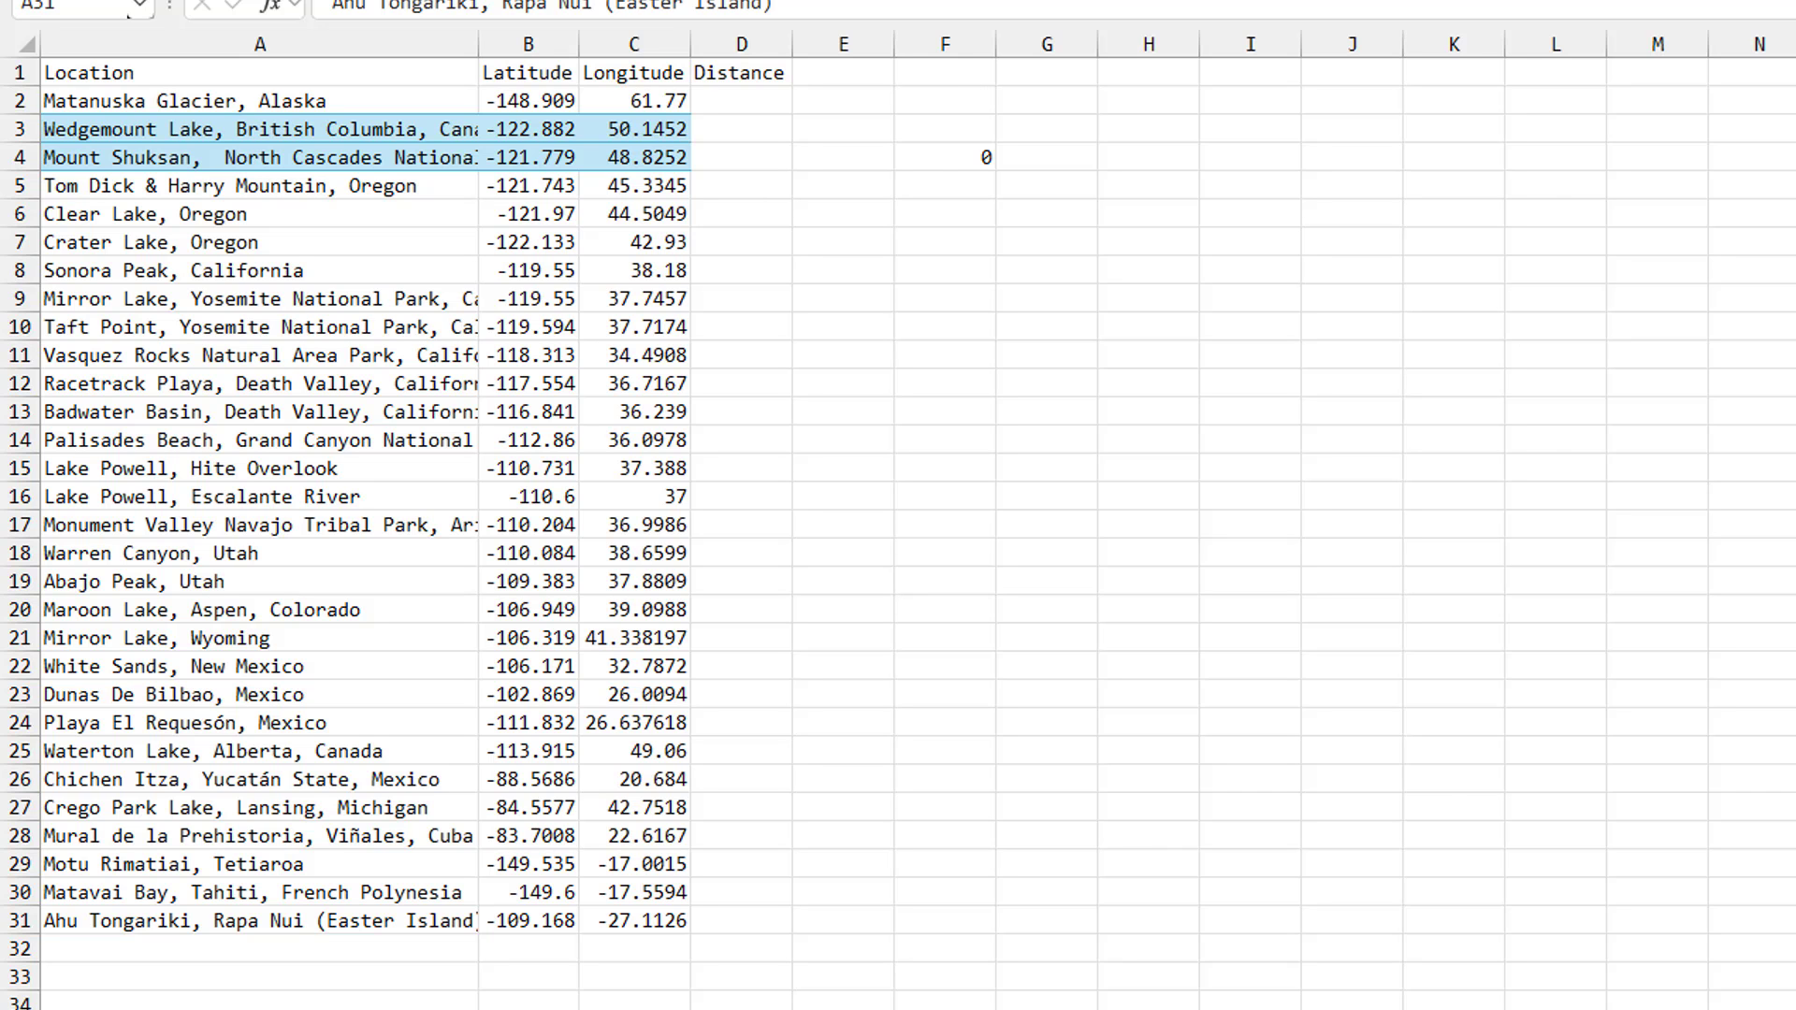
Select the last location row A31:C31, check the list's end, and return to A1.
{"action": "key", "text": "ctrl+shift+Right"}
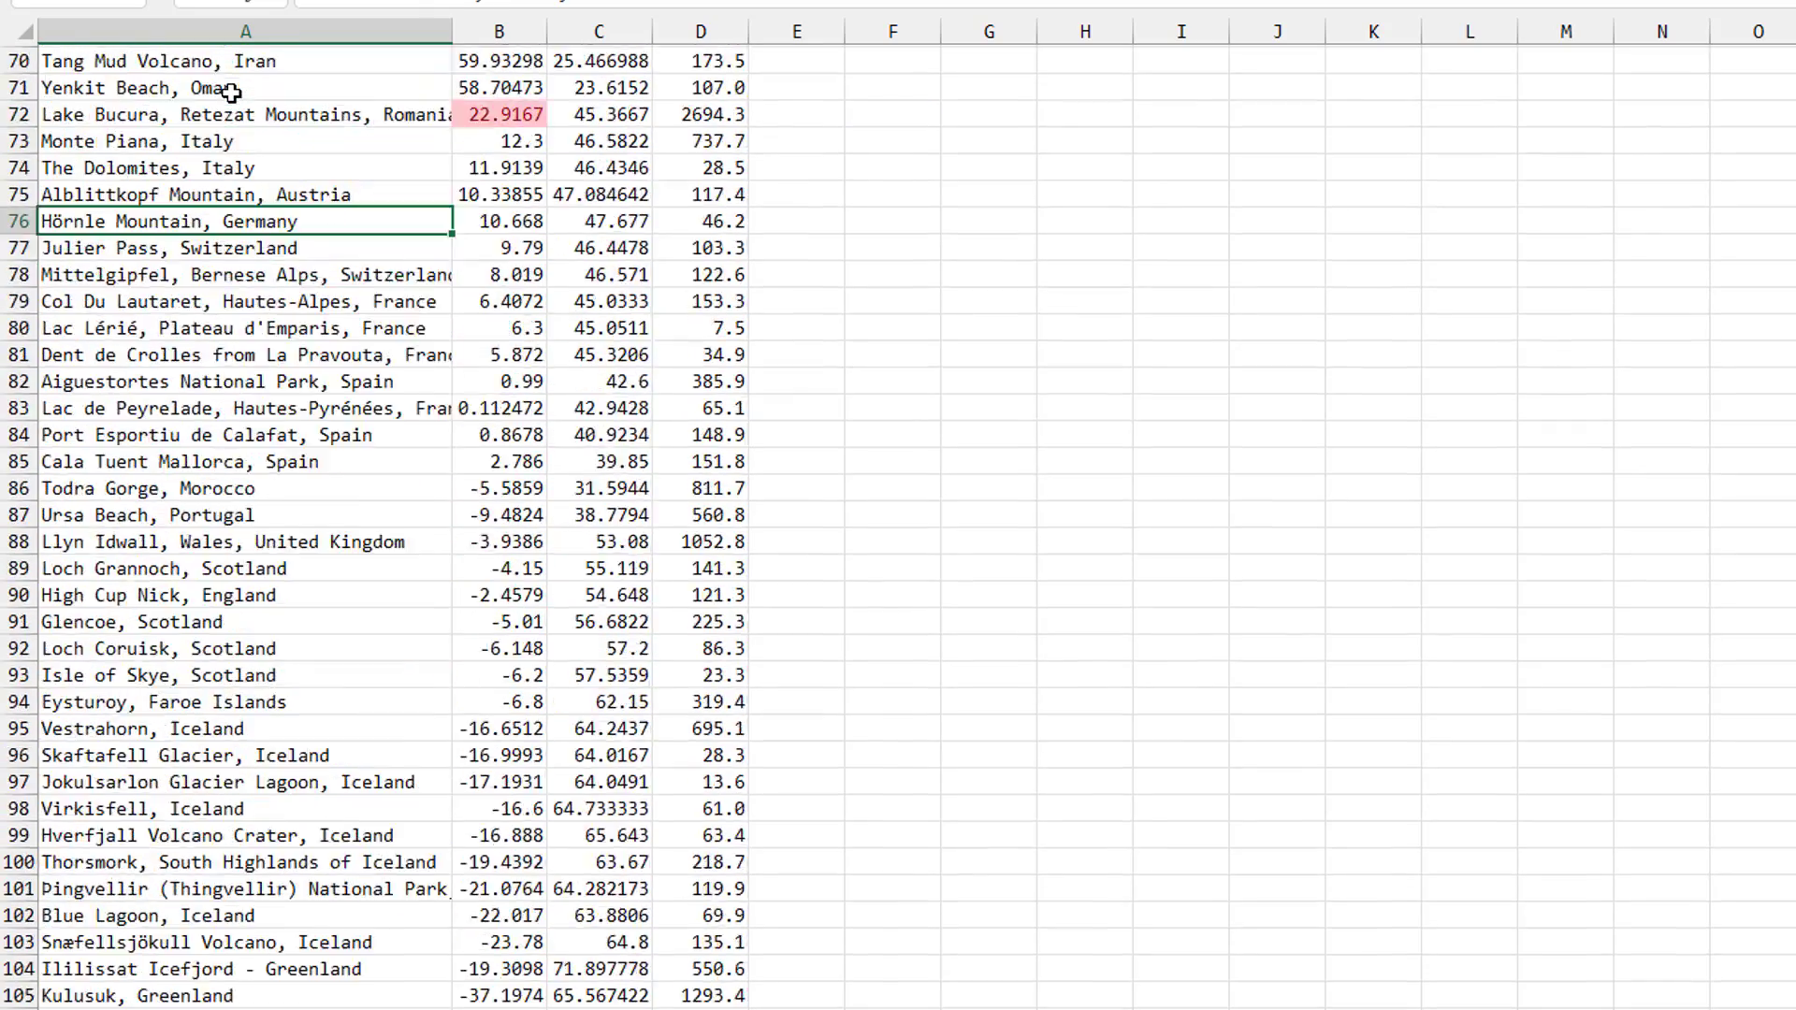
{"action": "key", "text": "Page_Down"}
{"action": "key", "text": "Up"}
{"action": "key", "text": "Up"}
{"action": "key", "text": "Up"}
{"action": "key", "text": "Up"}
{"action": "key", "text": "Up"}
{"action": "key", "text": "Up"}
{"action": "key", "text": "Up"}
{"action": "key", "text": "Up"}
{"action": "key", "text": "Up"}
{"action": "key", "text": "Up"}
{"action": "key", "text": "Up"}
{"action": "key", "text": "Up"}
{"action": "key", "text": "Up"}
{"action": "key", "text": "Up"}
{"action": "key", "text": "Up"}
{"action": "key", "text": "Up"}
{"action": "key", "text": "Up"}
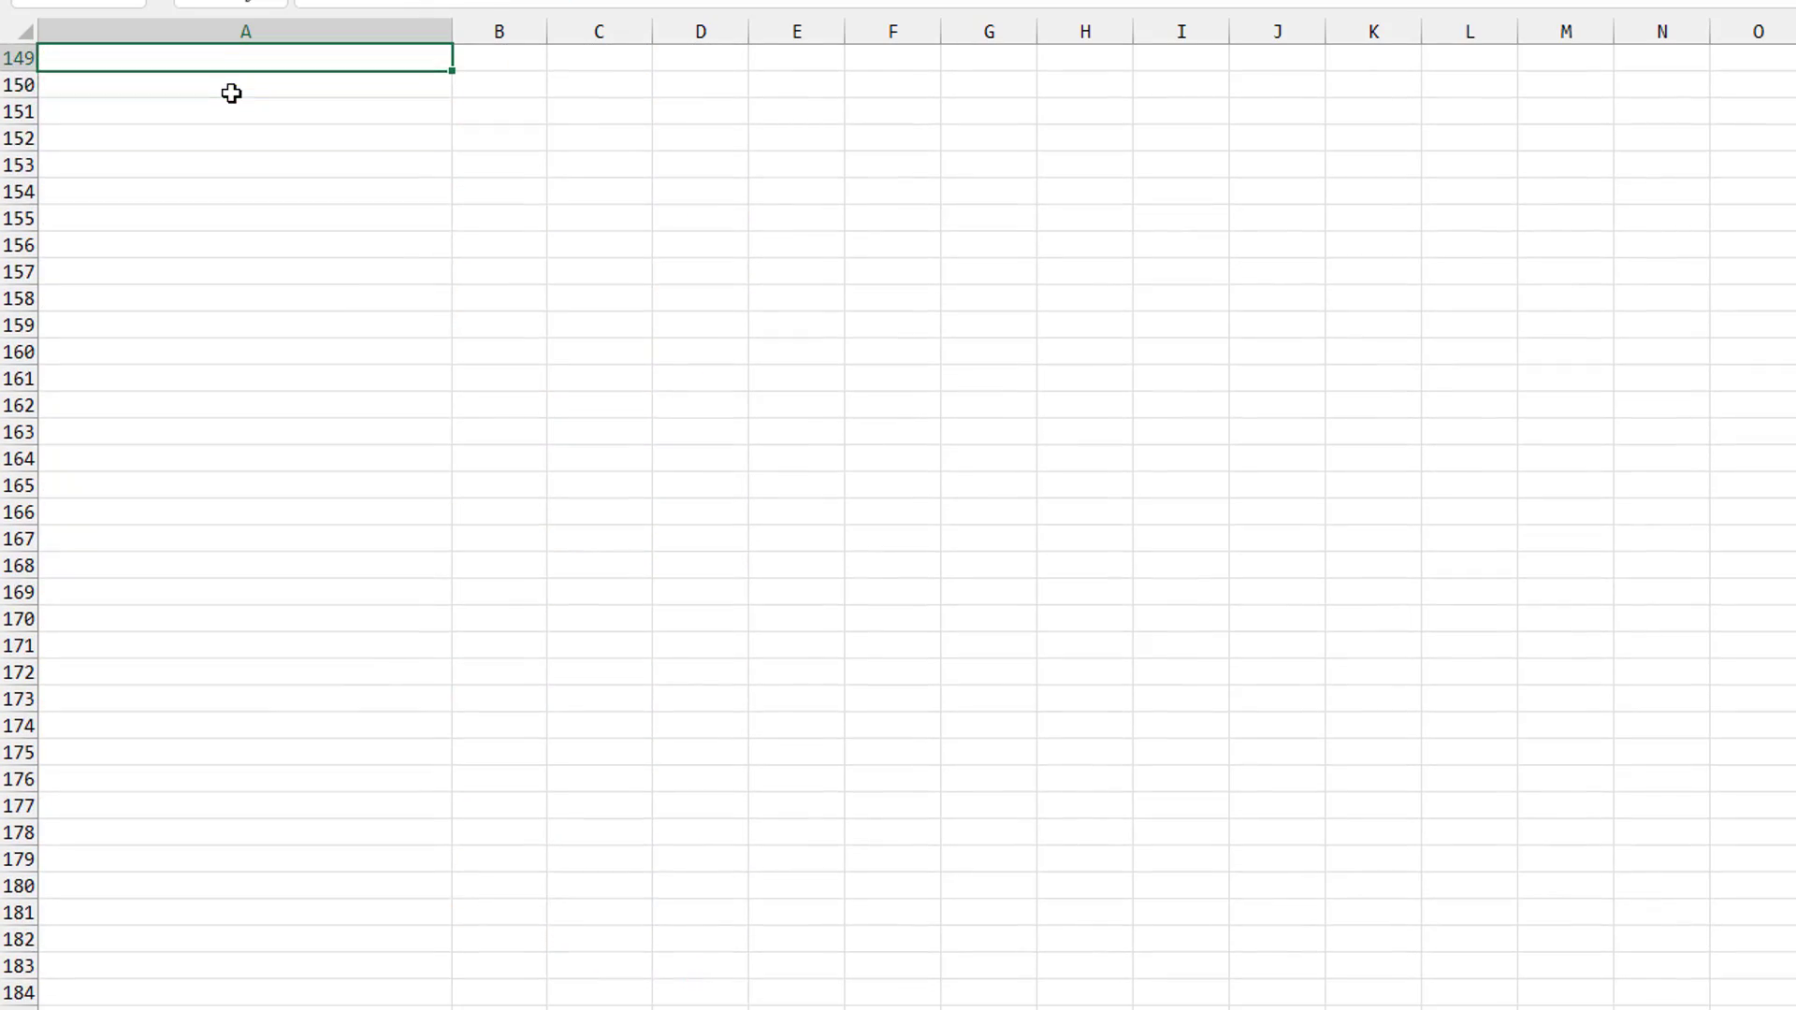
{"action": "key", "text": "ctrl+Home"}
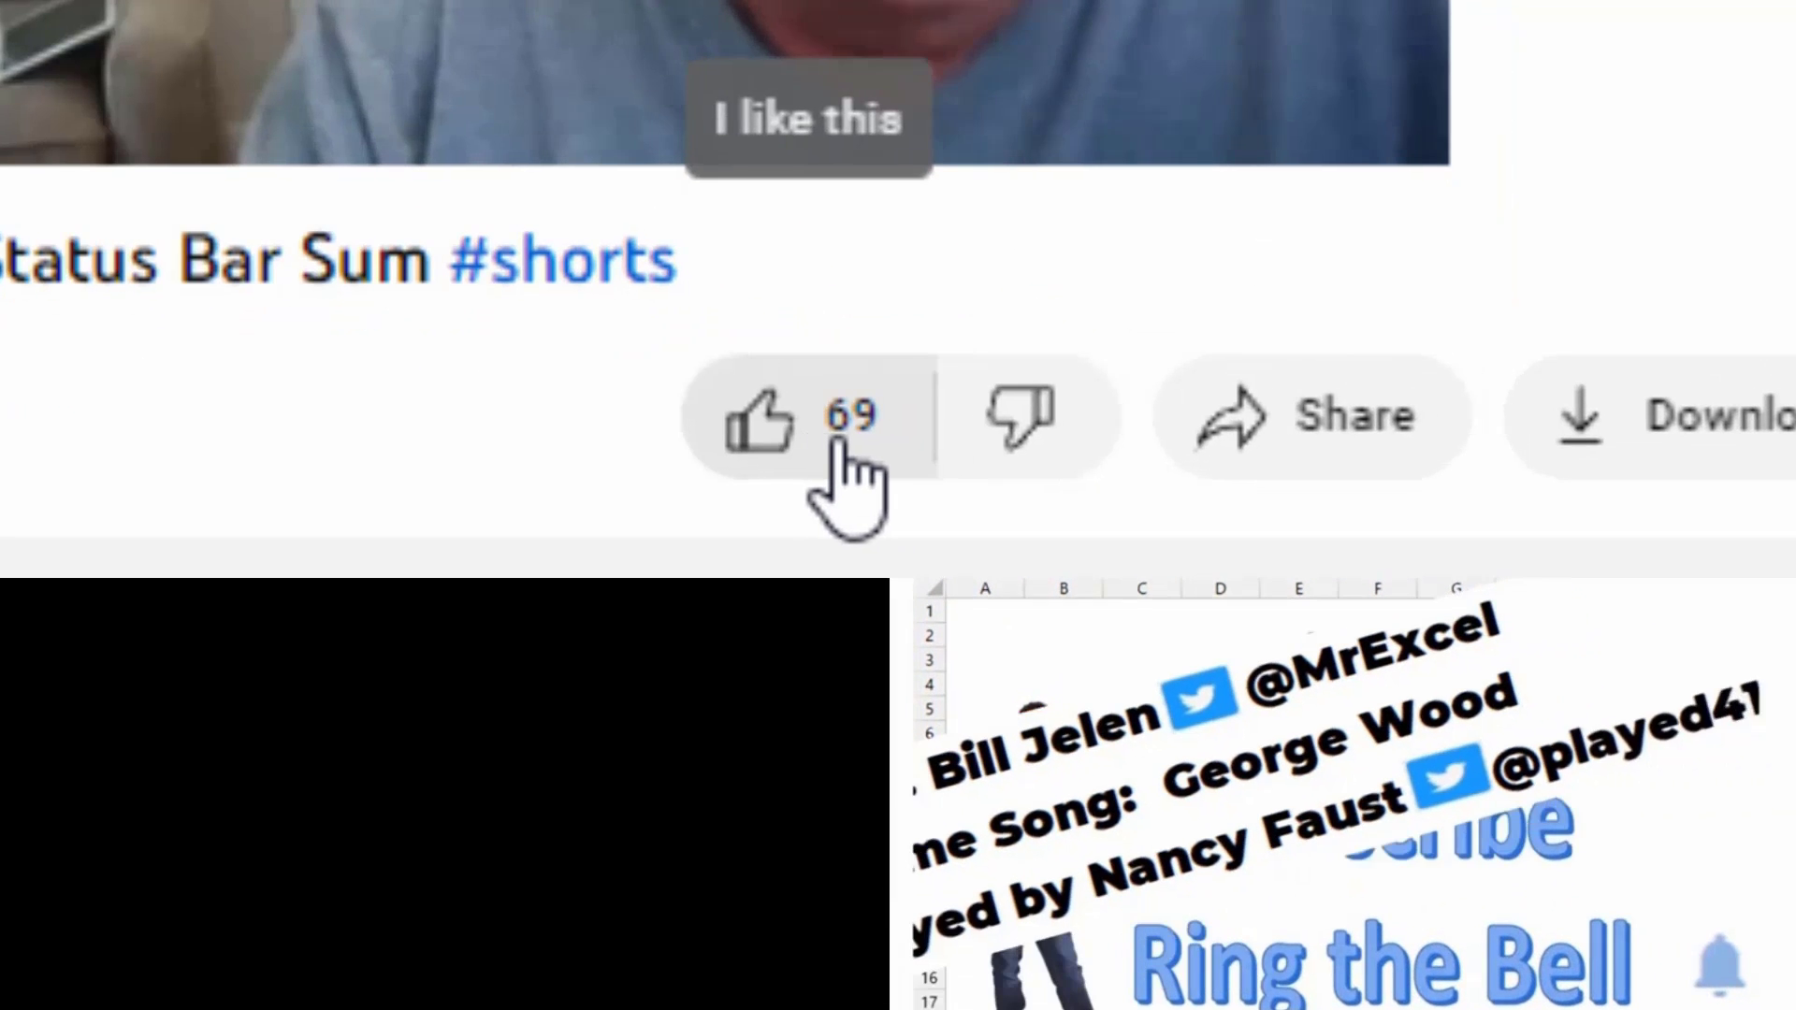
Like the Excel Status Bar Sum short, subscribe to its channel, and show the bell's notification options.
{"action": "left_click", "coordinate": [837, 449]}
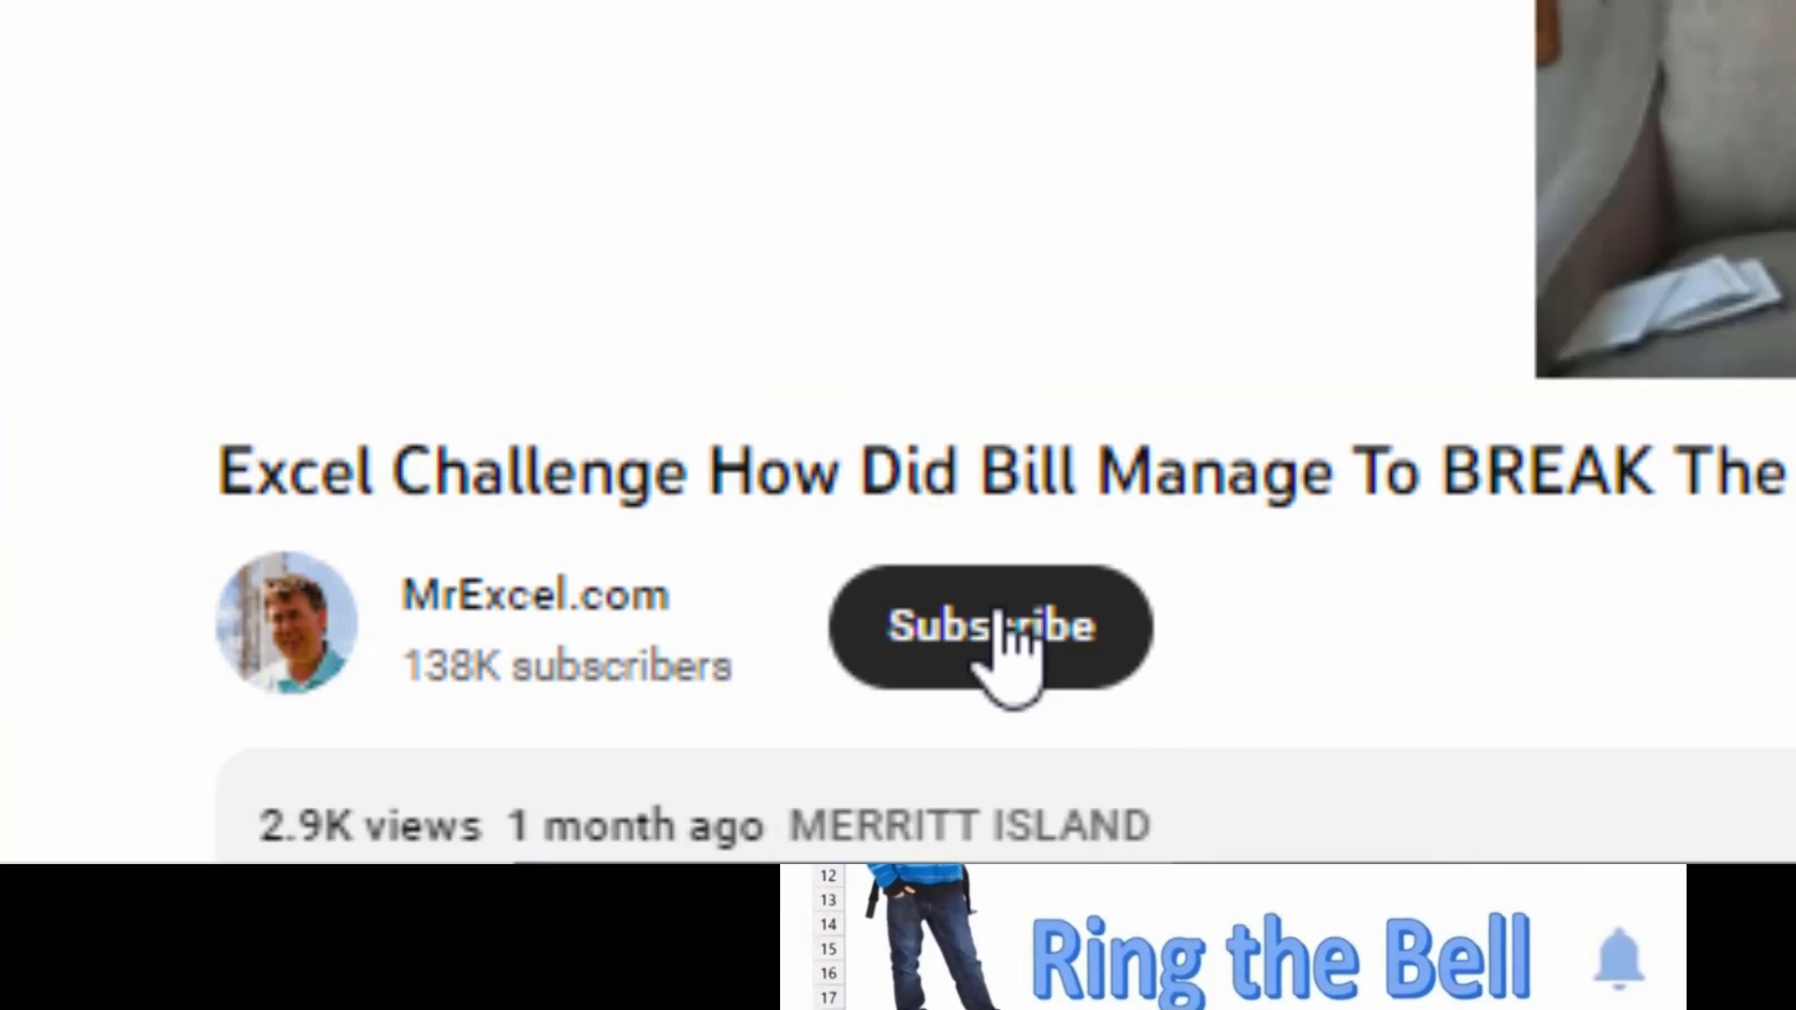
{"action": "left_click", "coordinate": [999, 617]}
{"action": "left_click", "coordinate": [912, 612]}
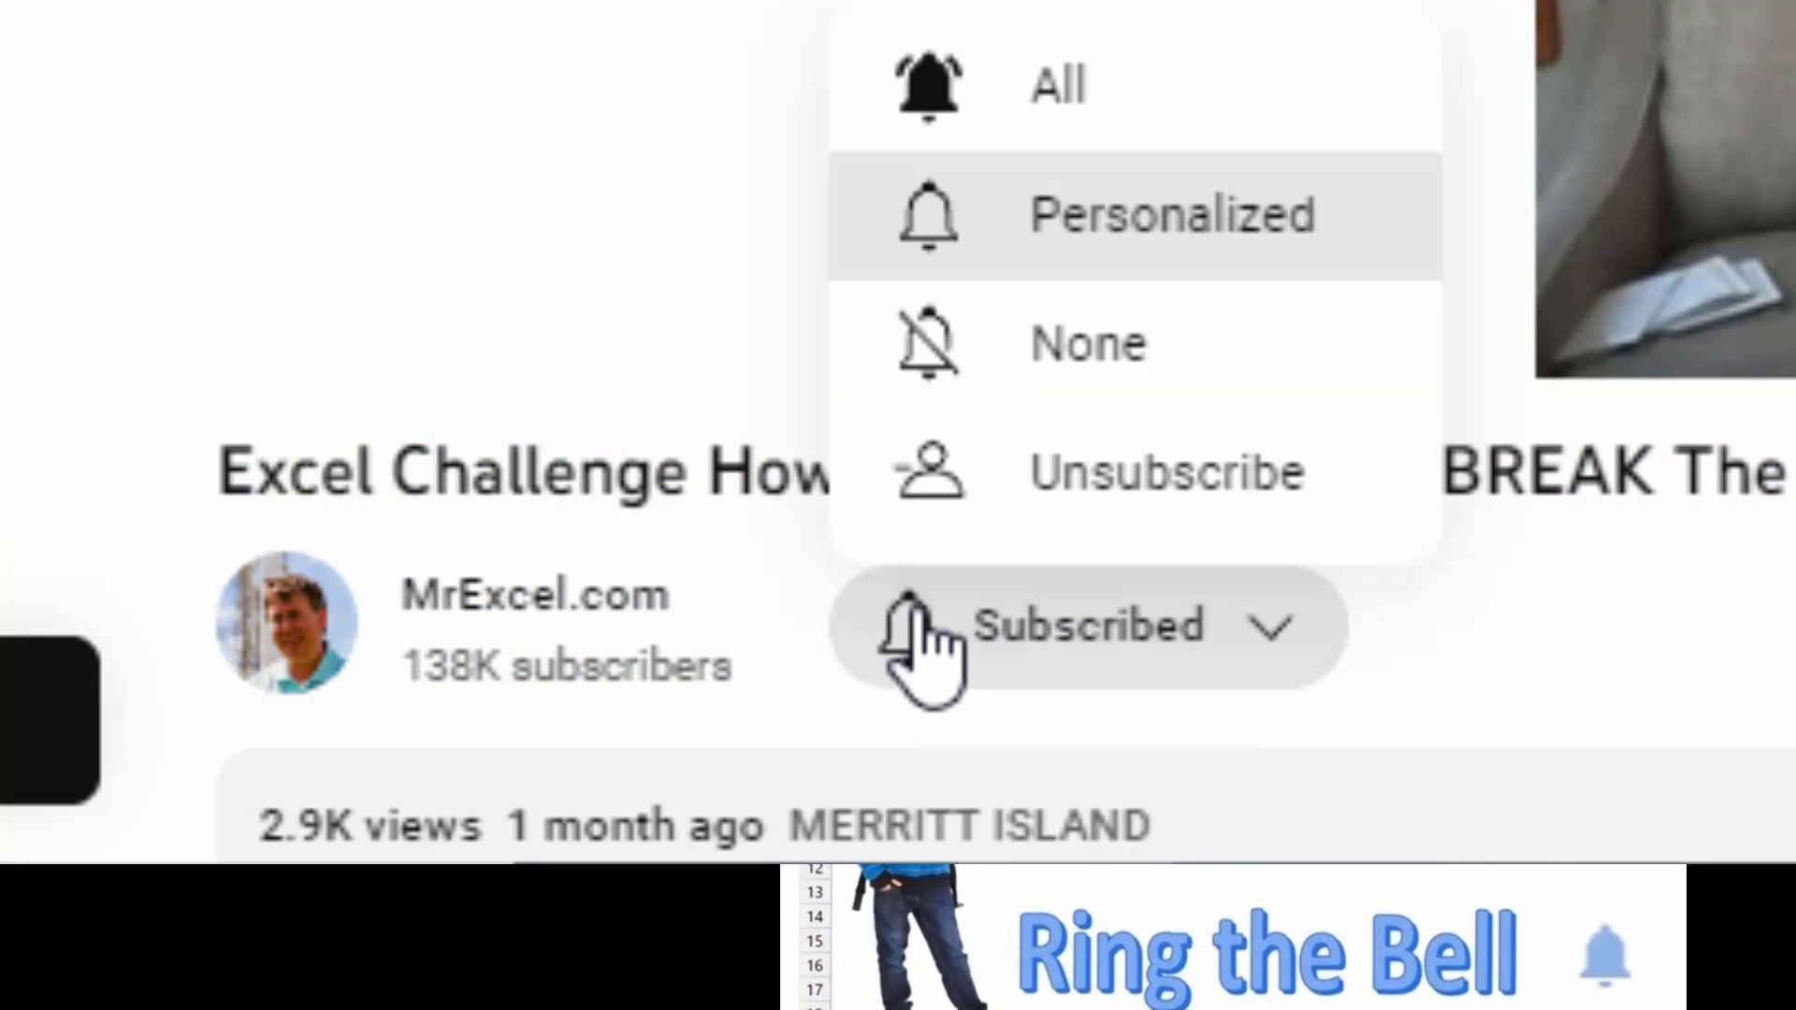